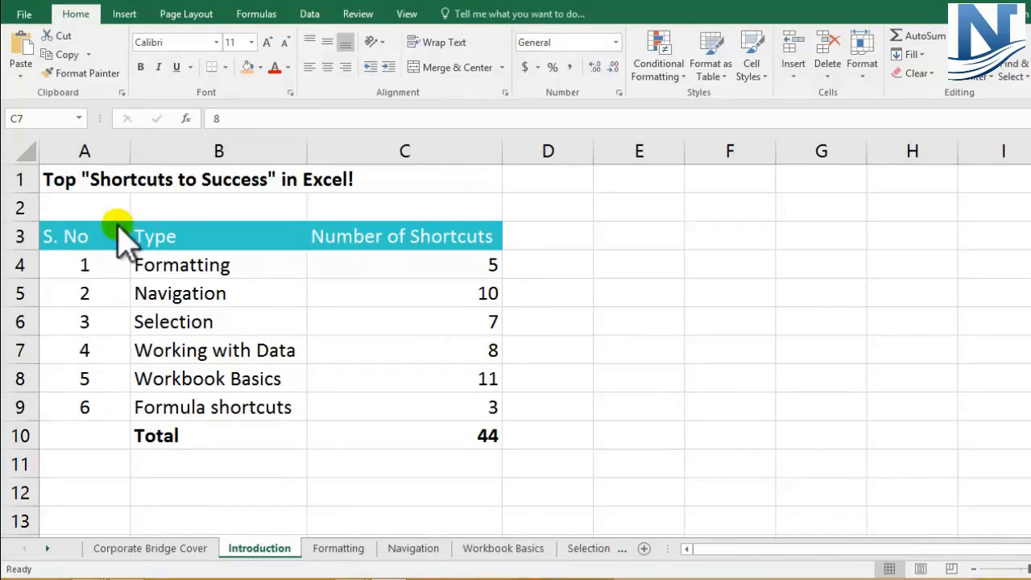
Examine the six shortcut categories, their shortcut counts and the total row in the Introduction sheet's table
left_click(4, 268)
left_click_drag(4, 267, 5, 402)
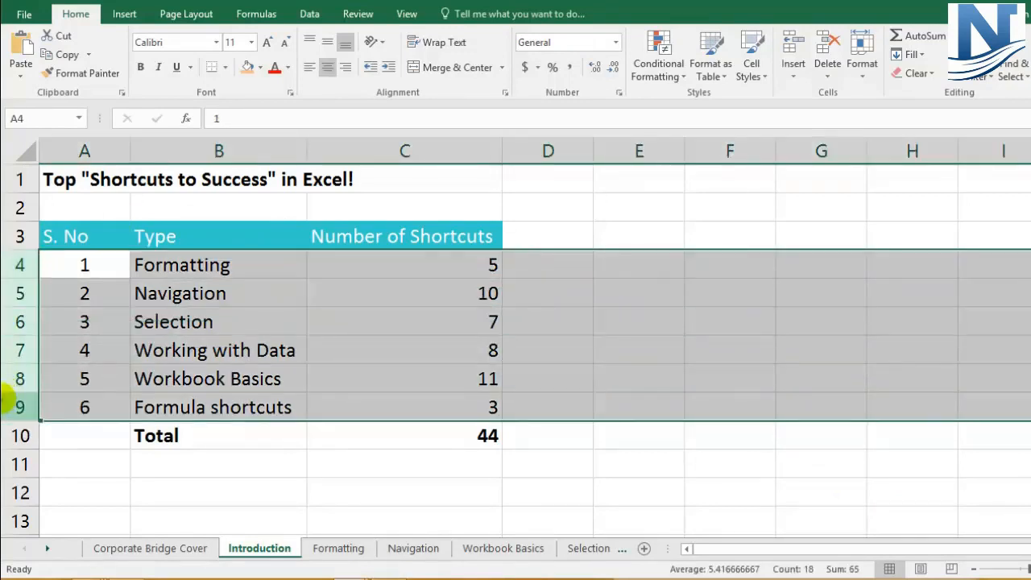
left_click(6, 435)
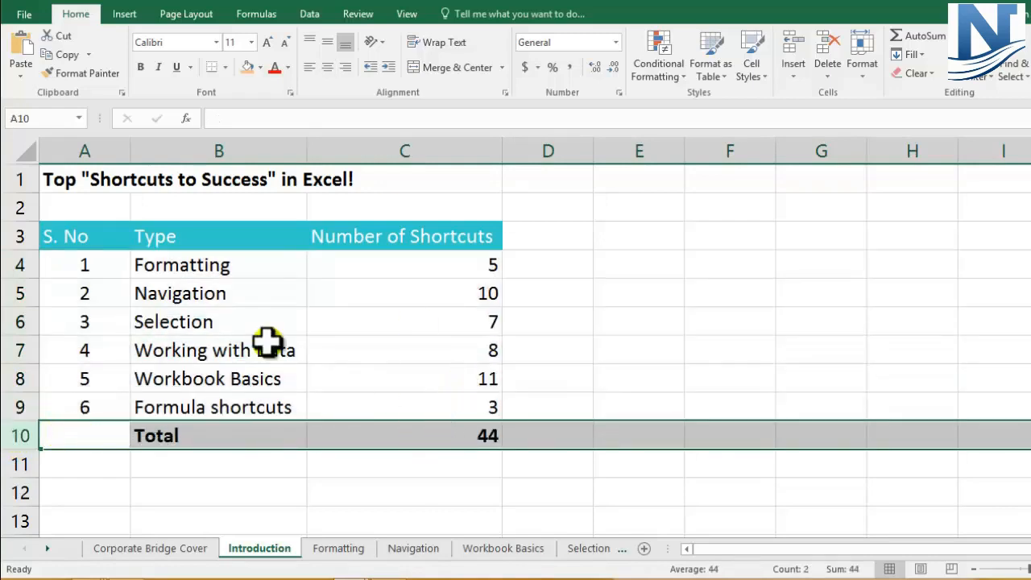
left_click(228, 271)
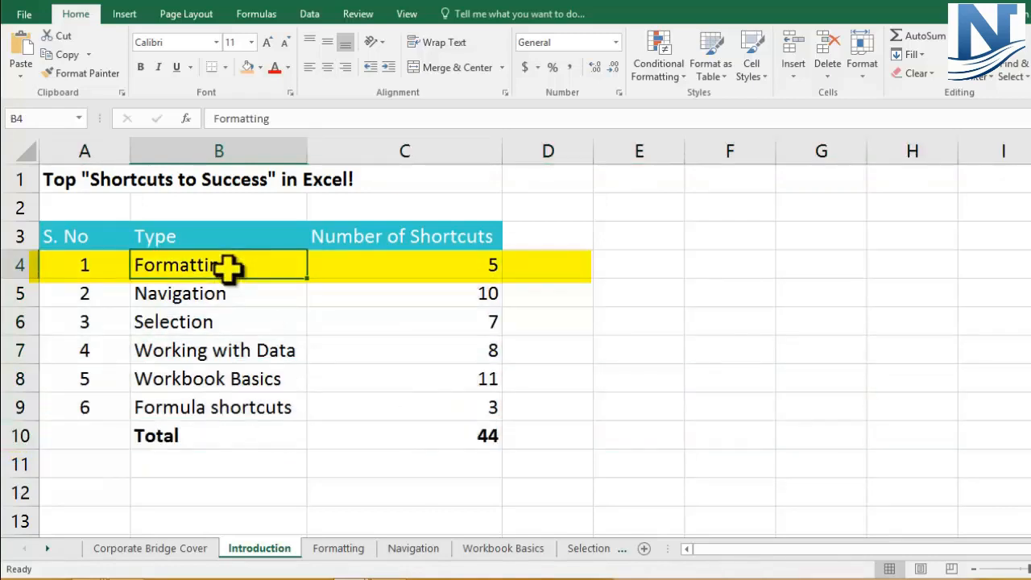
left_click(357, 262)
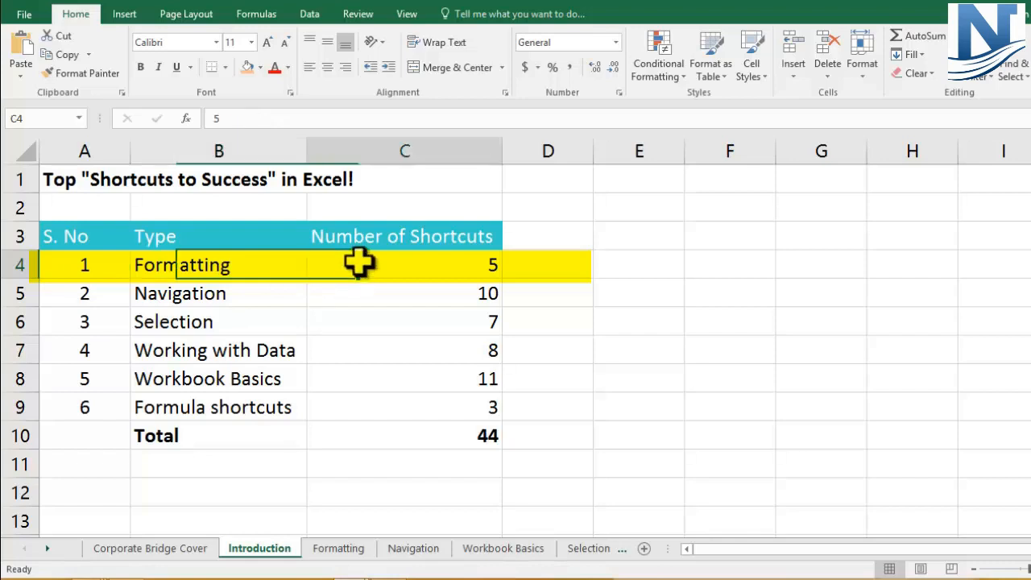
left_click(237, 295)
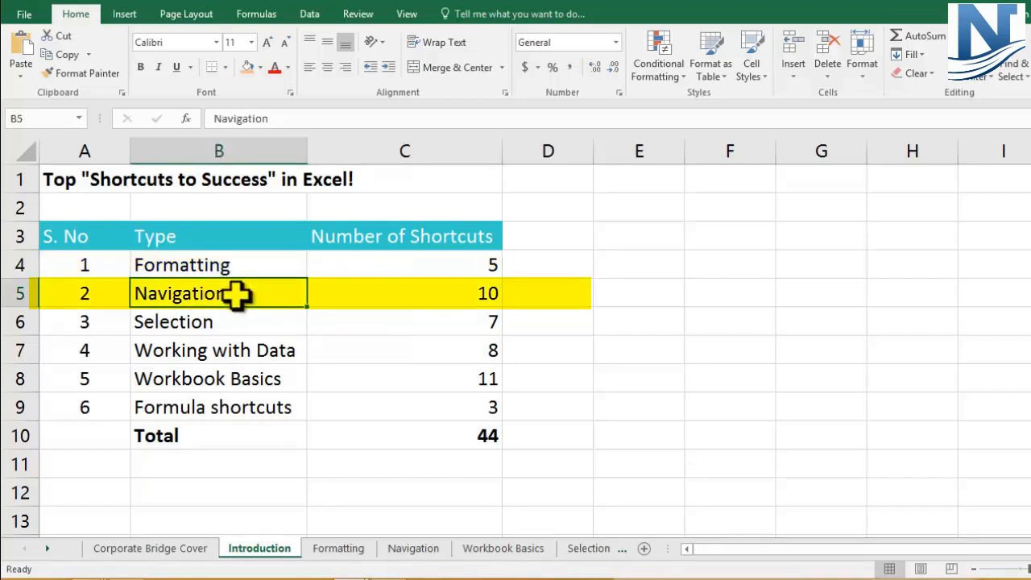
left_click(456, 293)
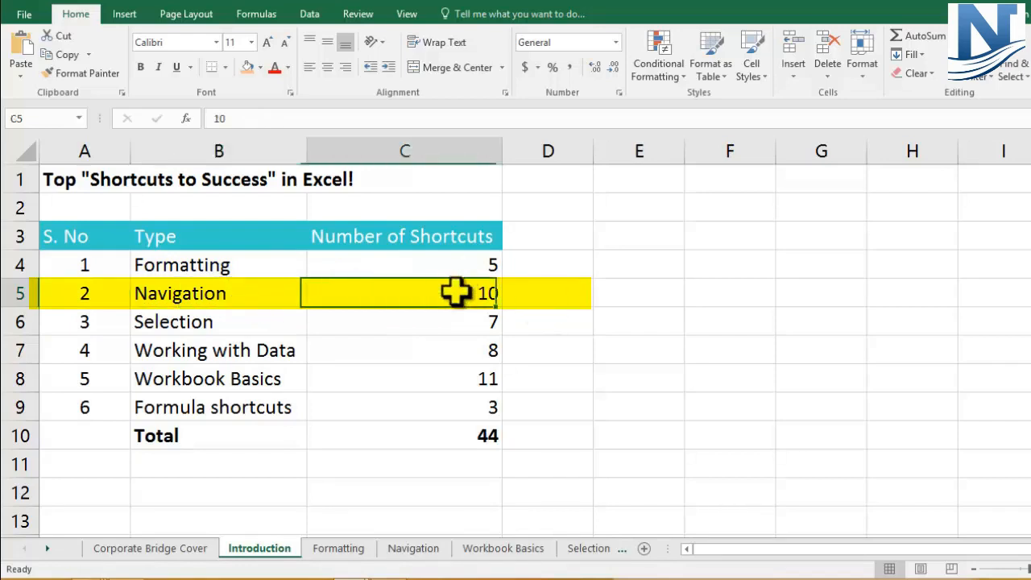
left_click(262, 328)
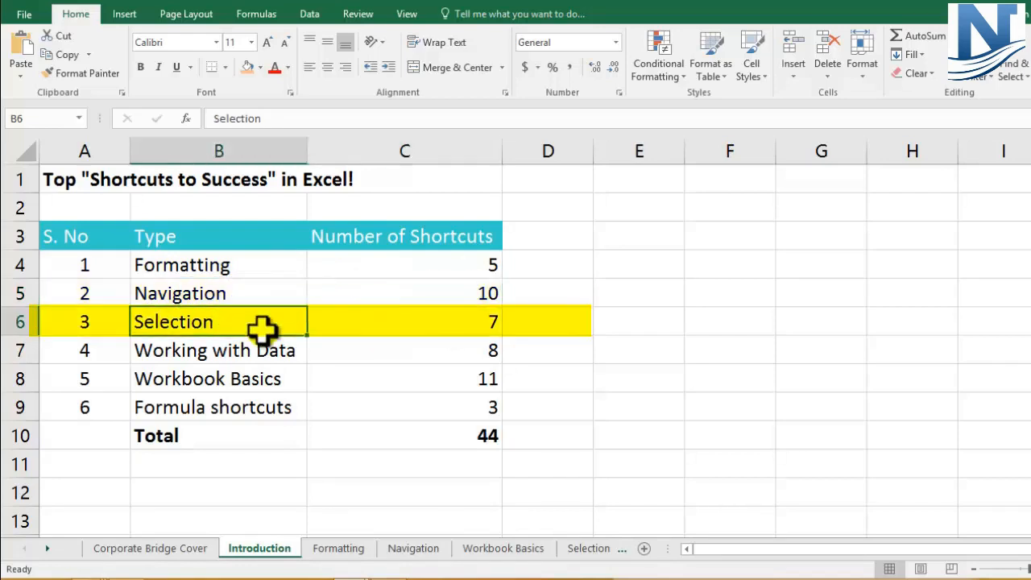
left_click(335, 323)
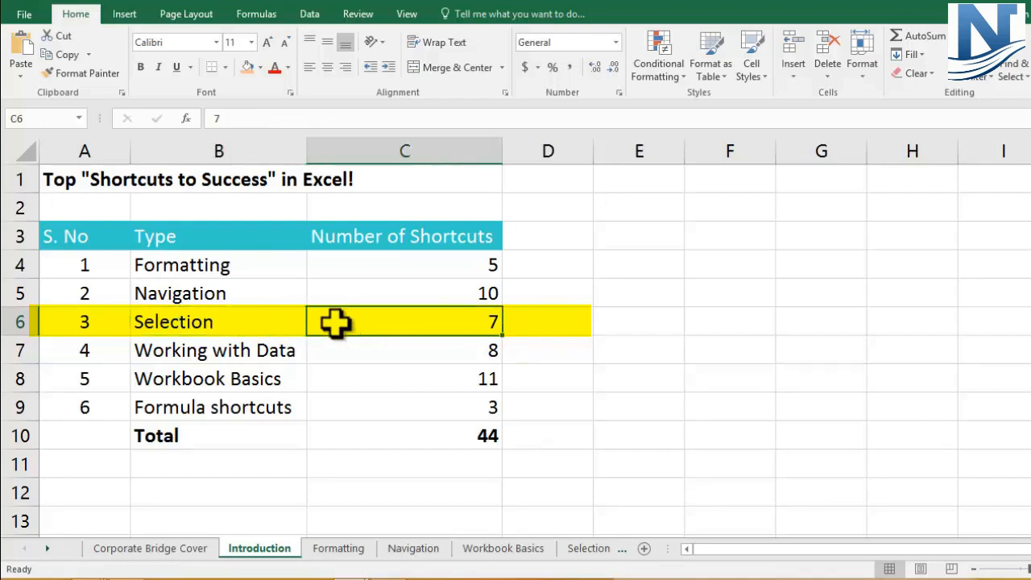
left_click(234, 348)
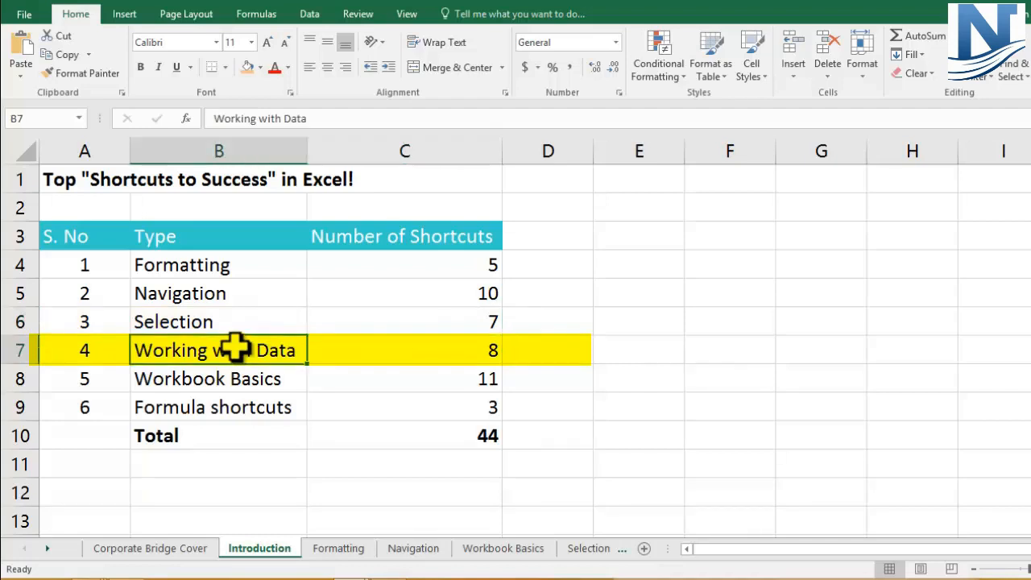
left_click(370, 340)
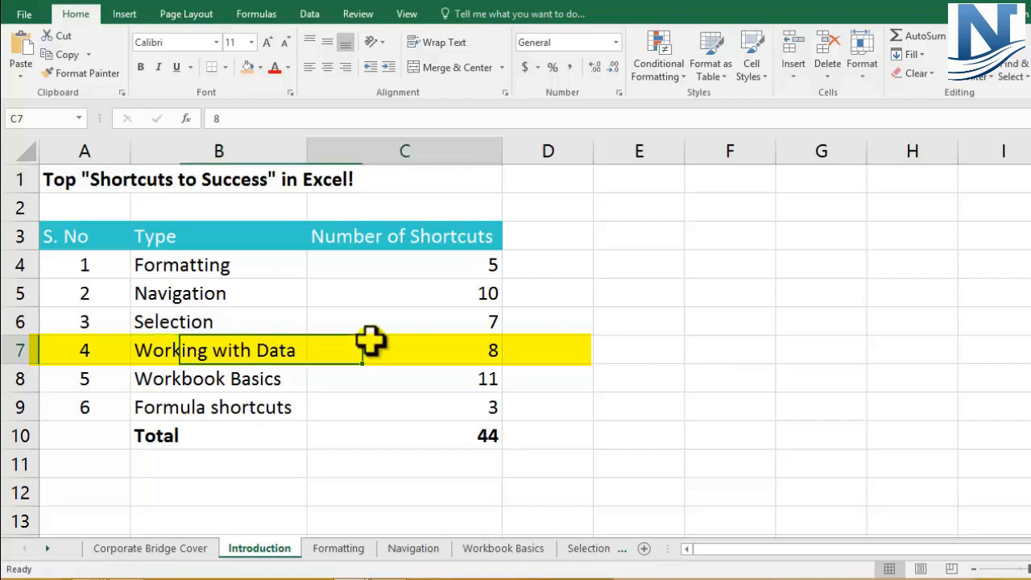
left_click(249, 379)
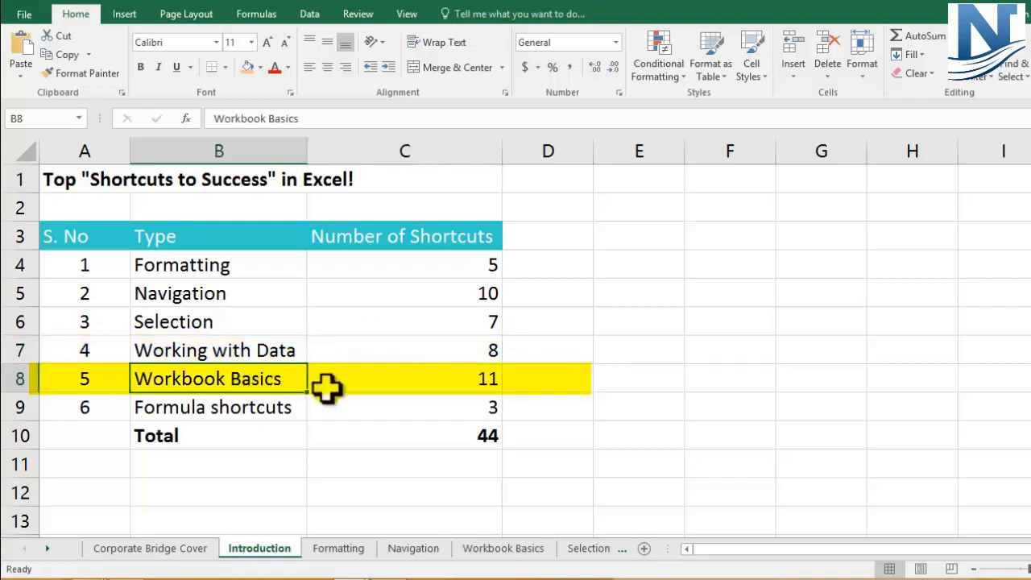
left_click(357, 378)
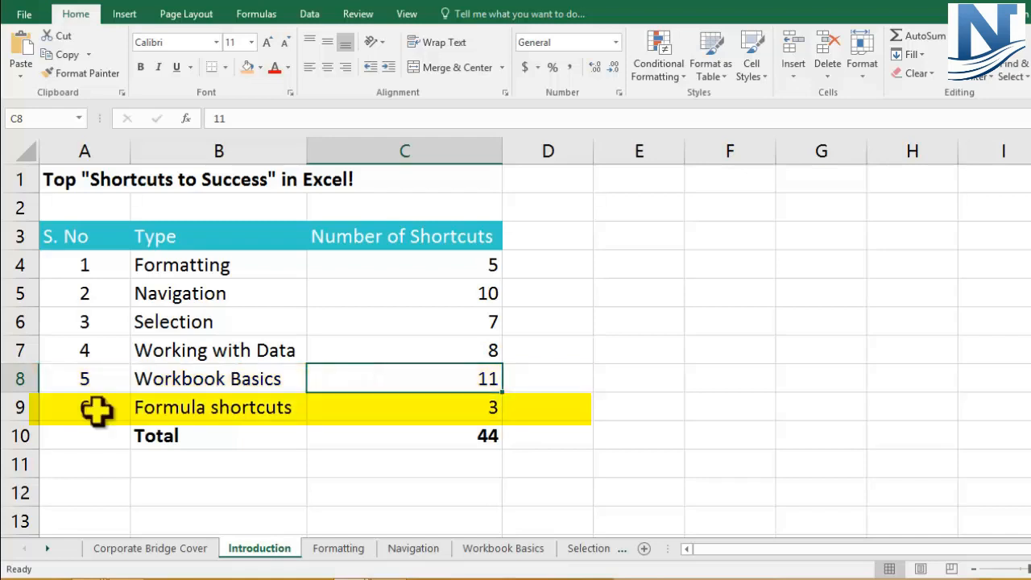
left_click(151, 407)
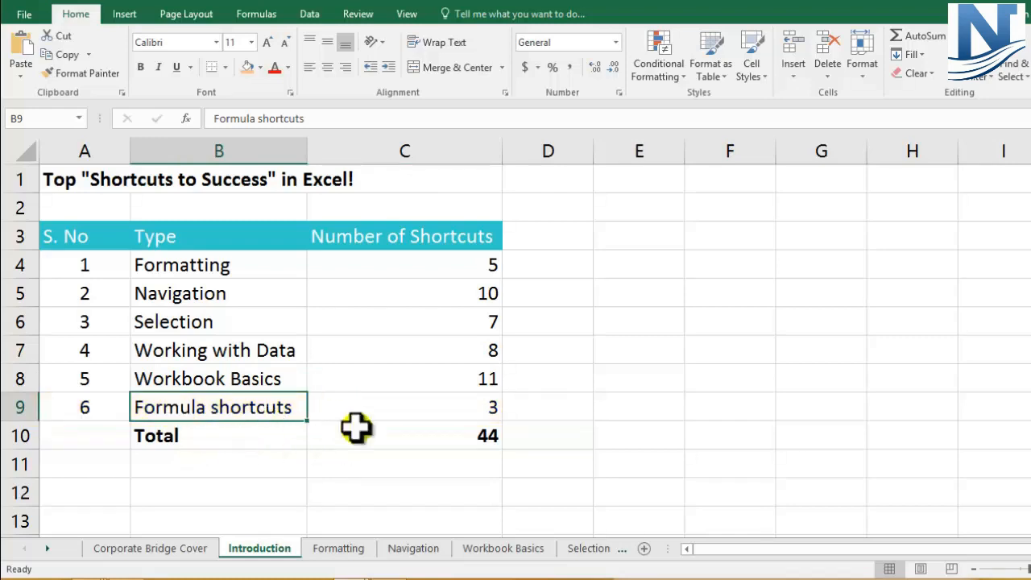
left_click(397, 437)
left_click_drag(416, 260, 419, 412)
left_click(441, 439)
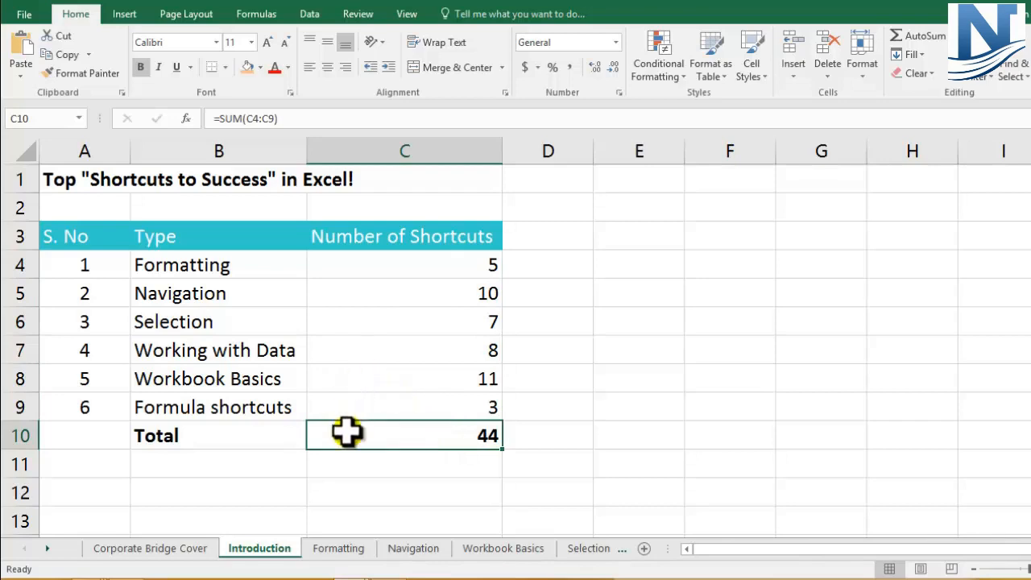
Clear the sample entries in cells D4:D8 of the Formatting sheet
left_click(338, 552)
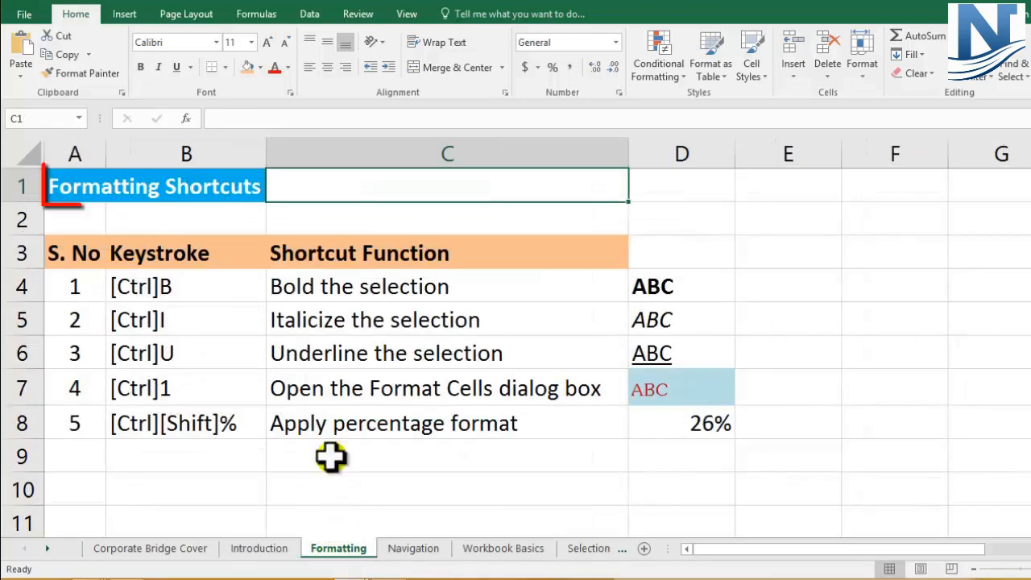
left_click_drag(688, 294, 698, 422)
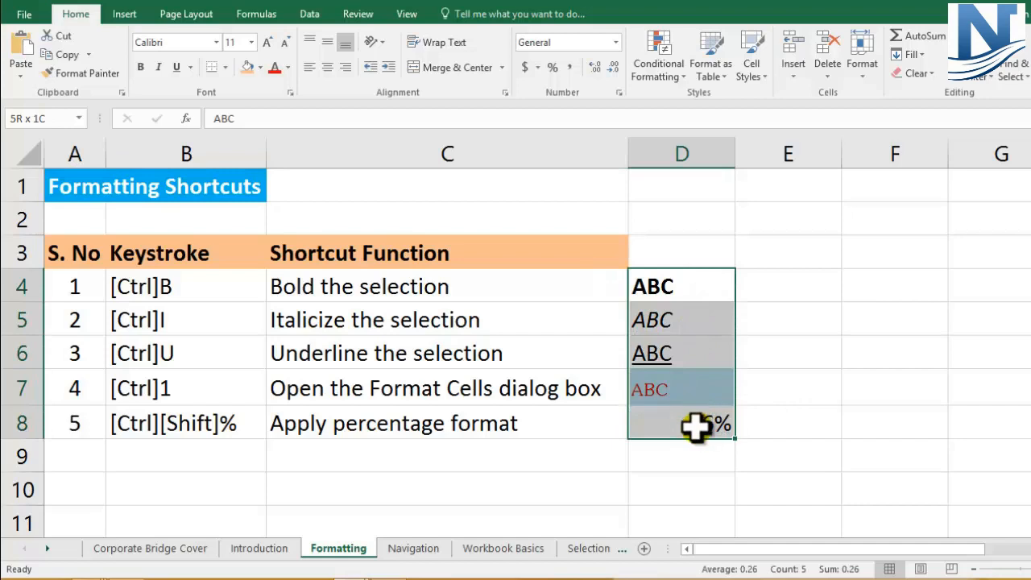
left_click(775, 284)
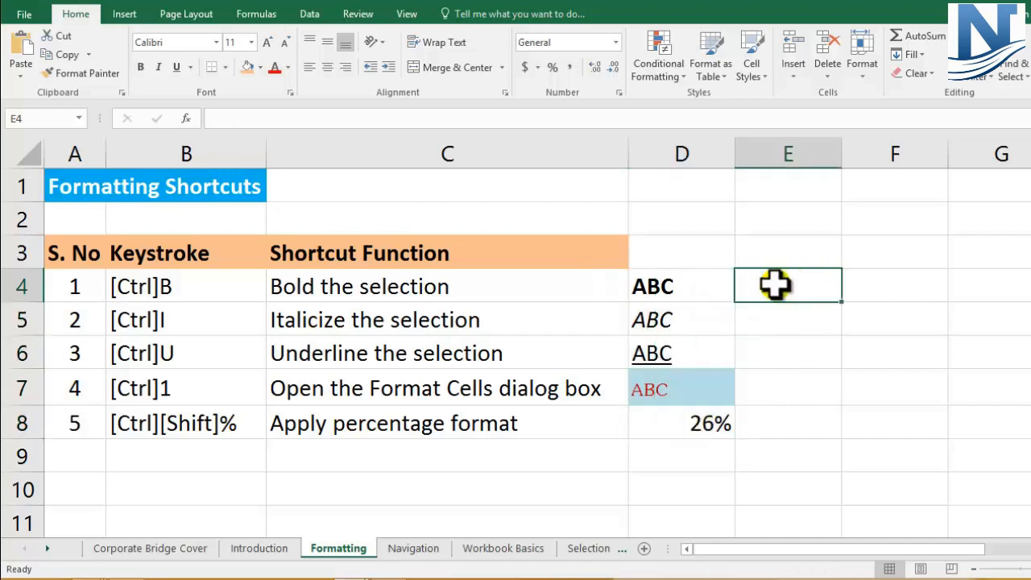
left_click_drag(670, 286, 660, 417)
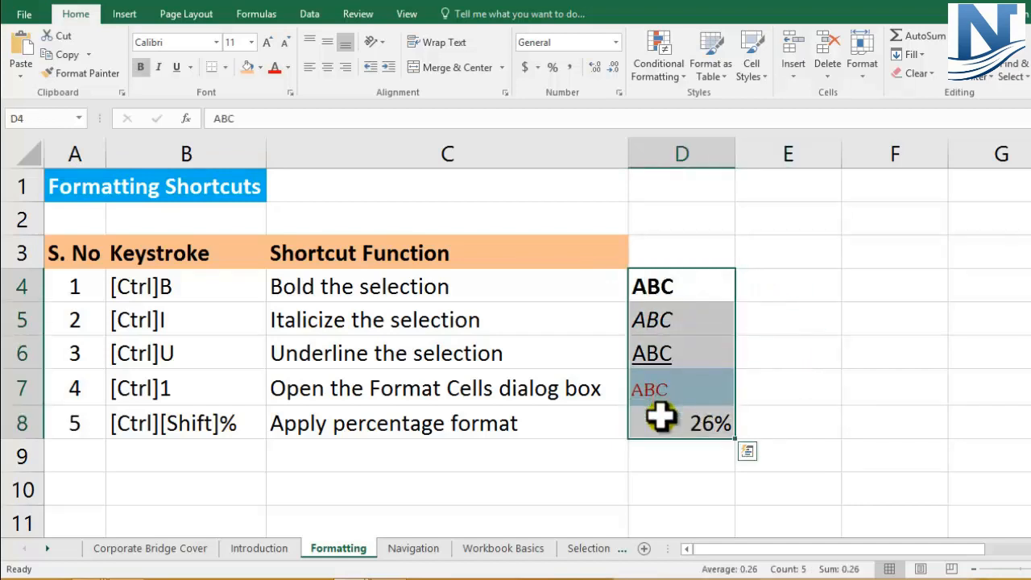
key("Delete")
Enter ABC in cell D4 beside the "Bold the selection" shortcut, keeping the cell selected
left_click(662, 281)
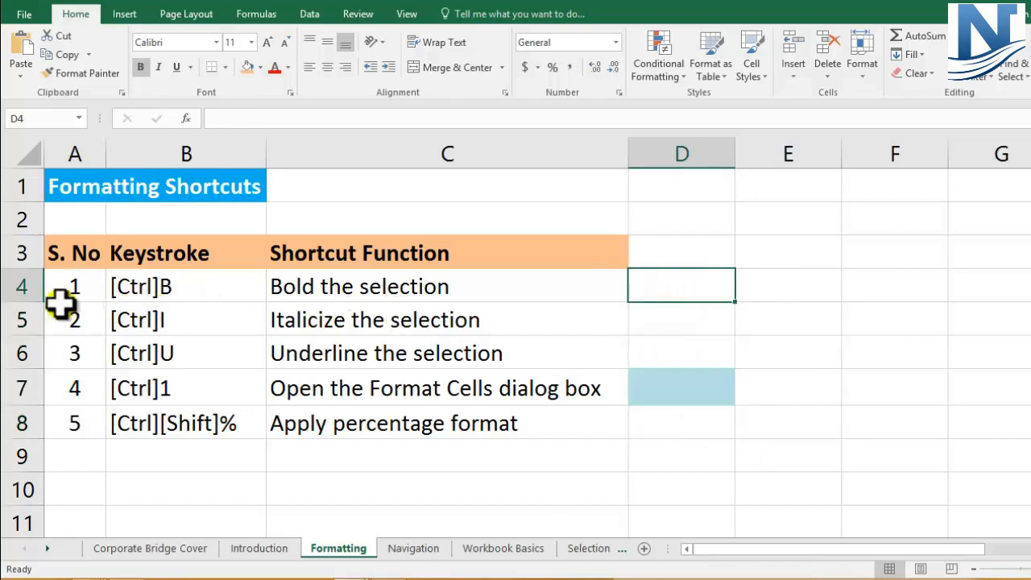
left_click(14, 284)
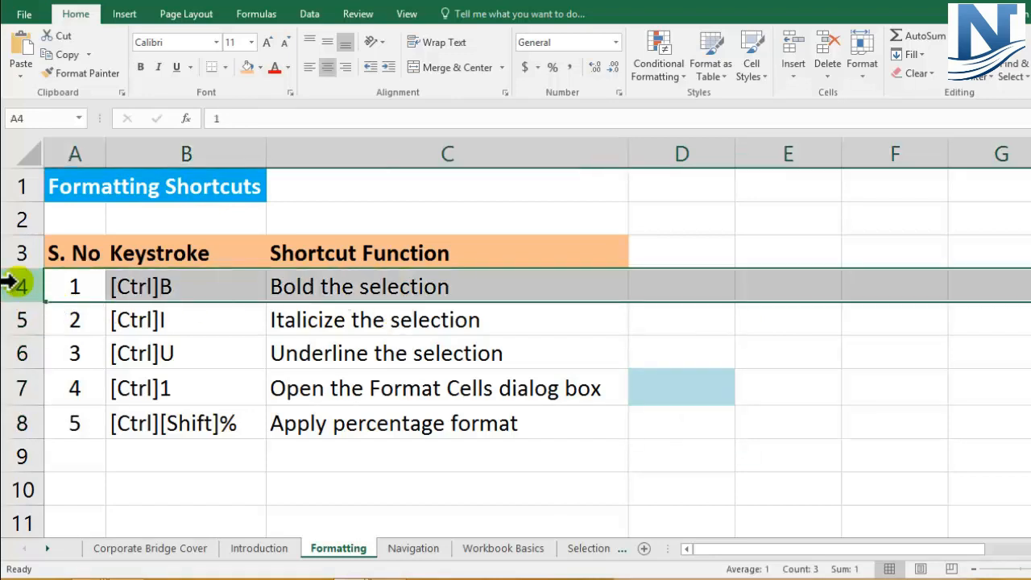
left_click(684, 287)
type("AB")
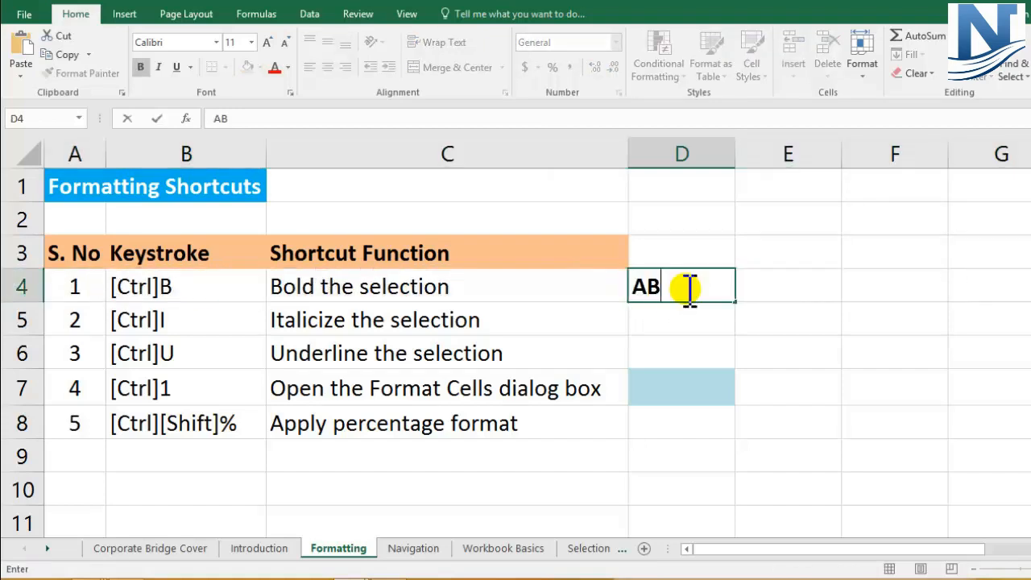
type("C")
key("ctrl+Return")
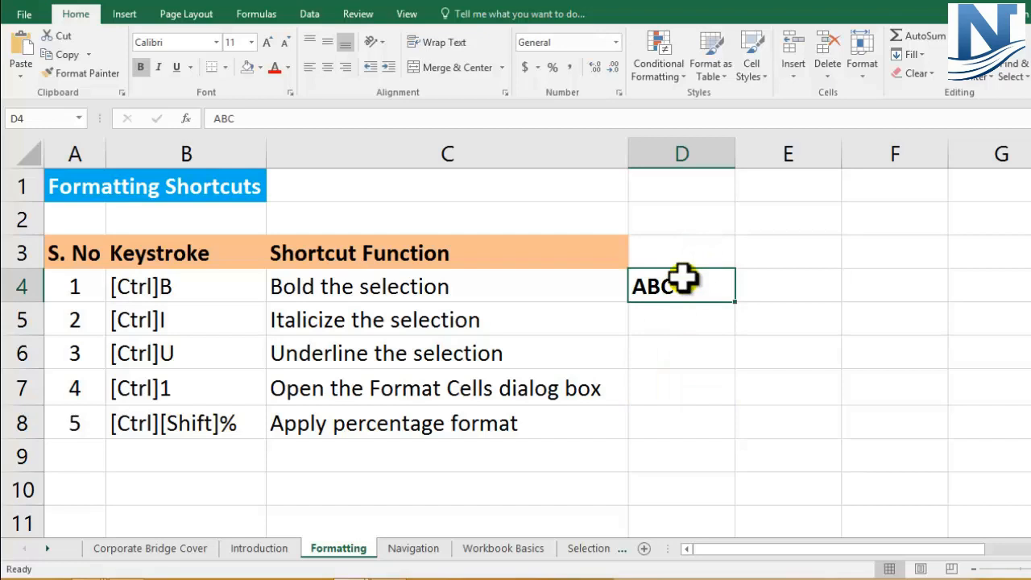
Remove the bold formatting from ABC in cell D4, reapply it, and remove it again
left_click(140, 67)
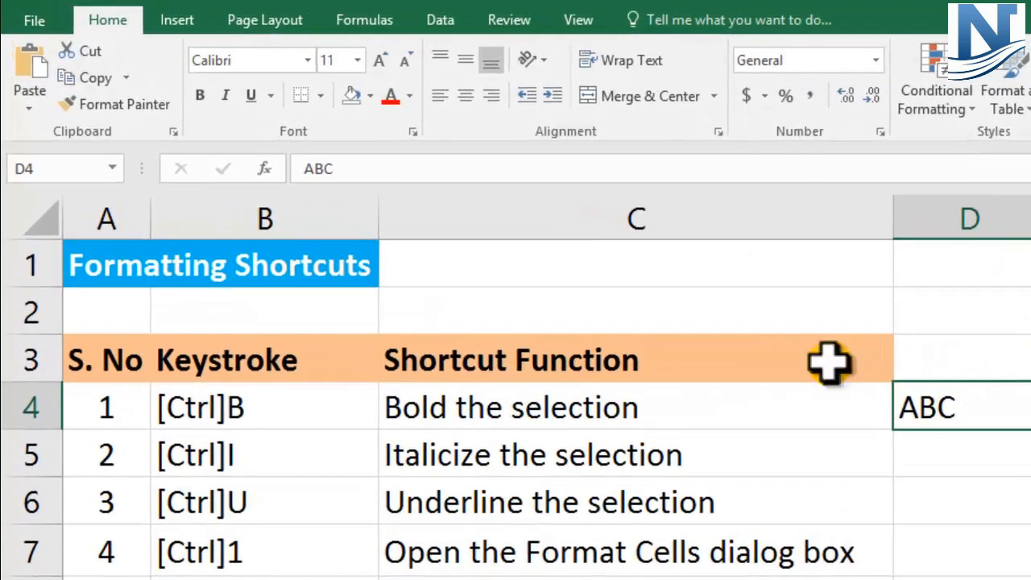
left_click(200, 96)
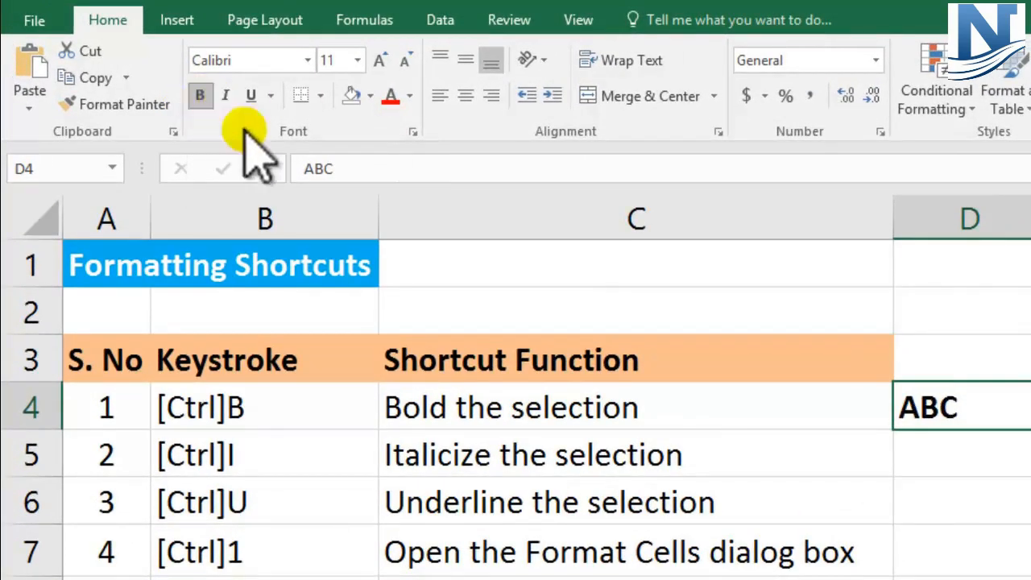
left_click(935, 428)
key("ctrl+b")
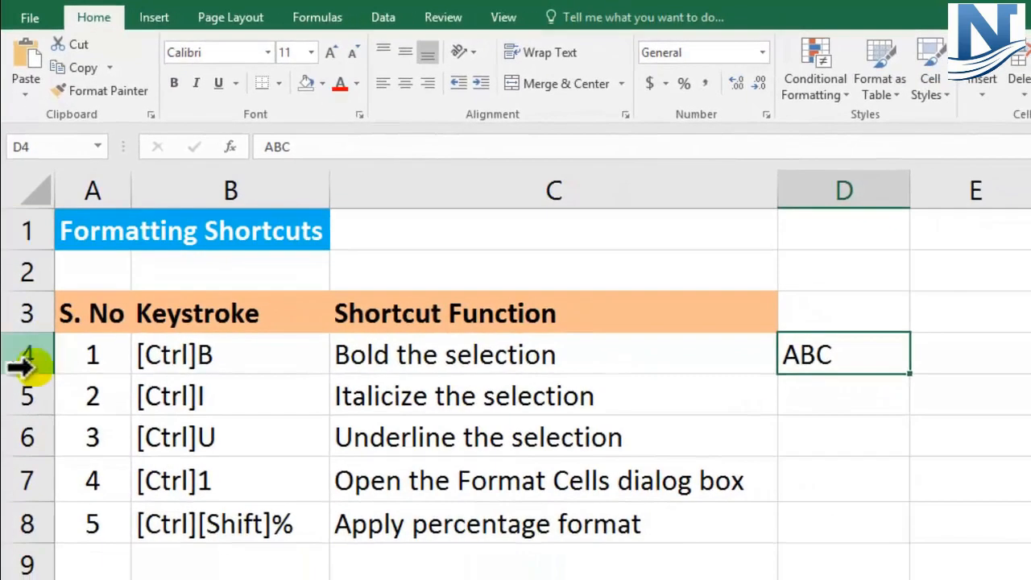
Make ABC in cell D4 bold, switching the bold off and on once more
left_click(14, 419)
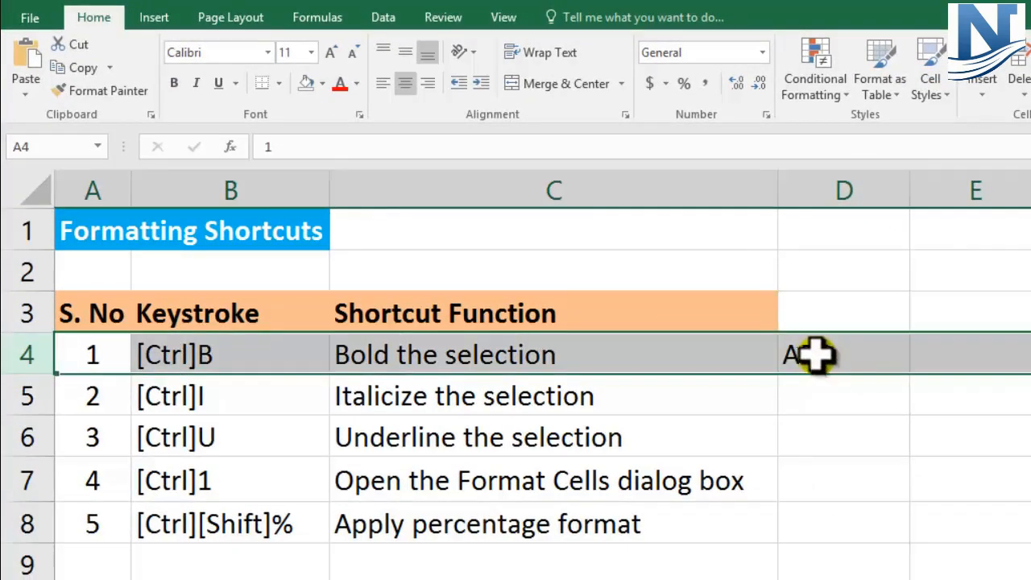
left_click(815, 356)
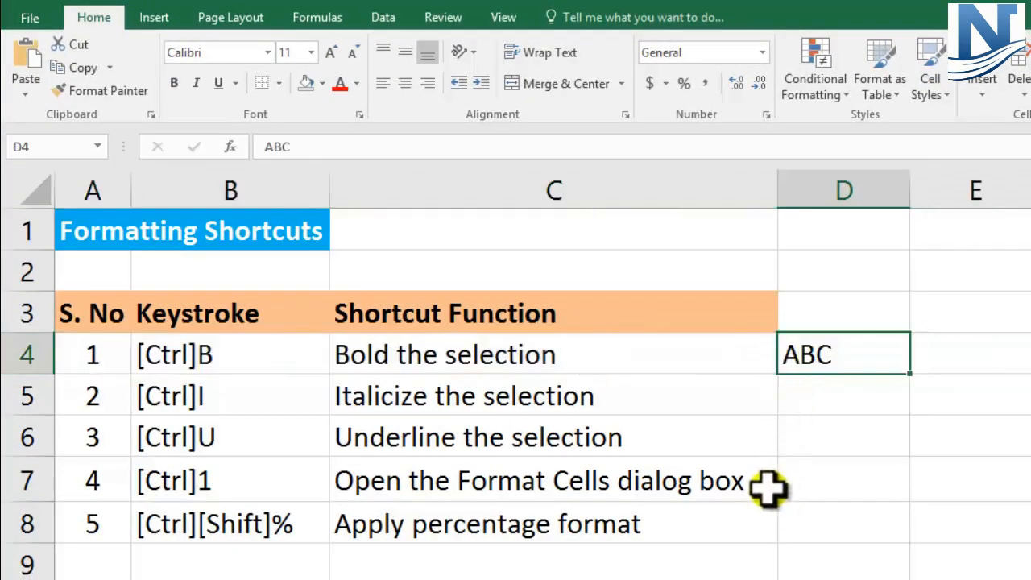
key("ctrl+b")
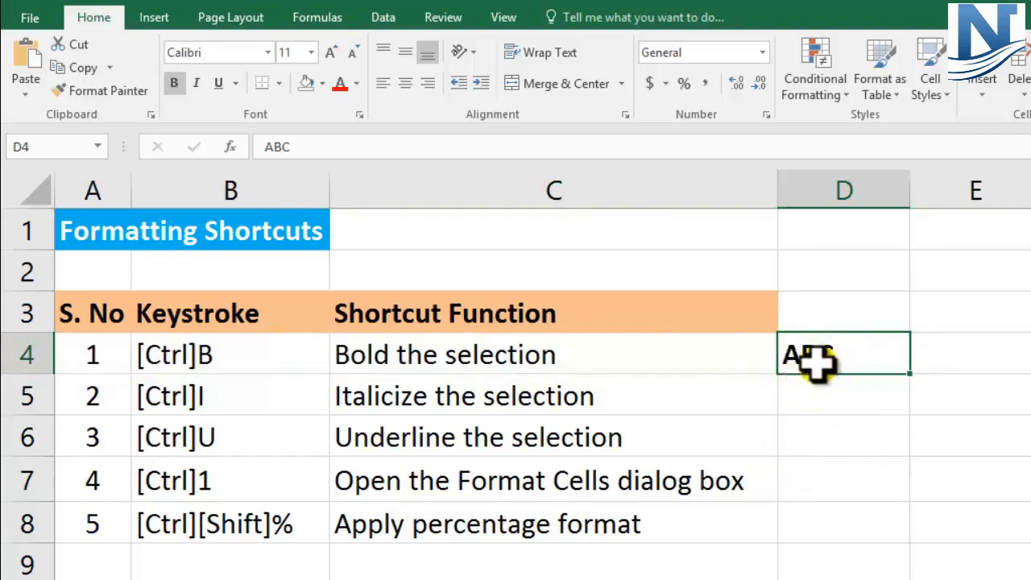
key("ctrl+b")
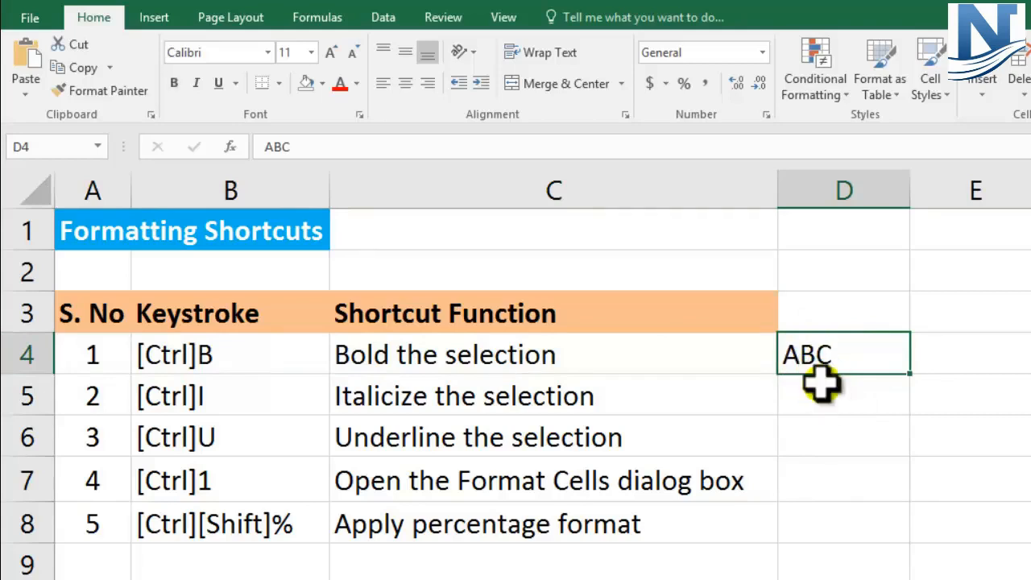
key("ctrl+b")
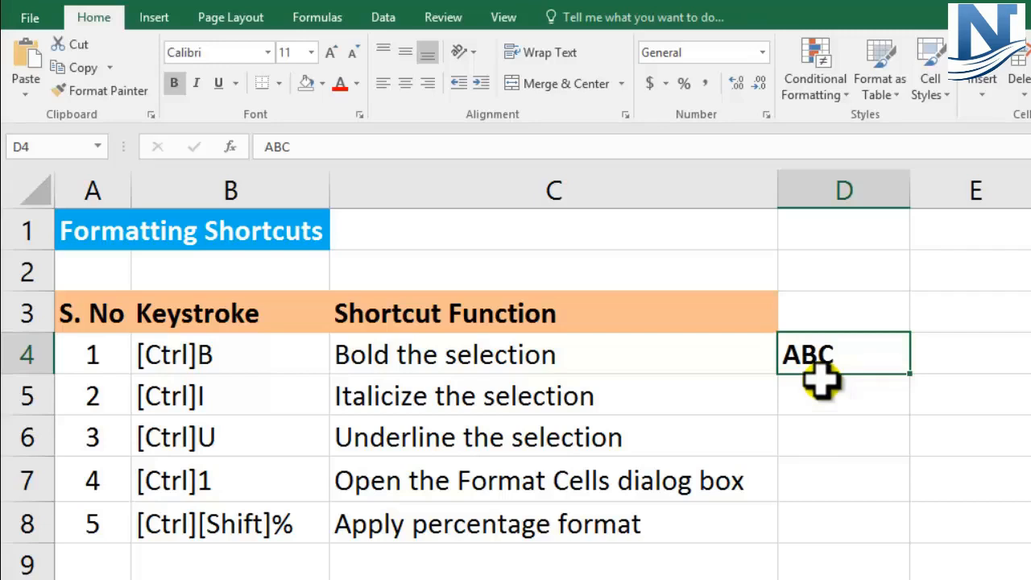
Enter ABC in italics in cell D5 beside the "Italicize the selection" shortcut
left_click(794, 386)
key("ctrl+i")
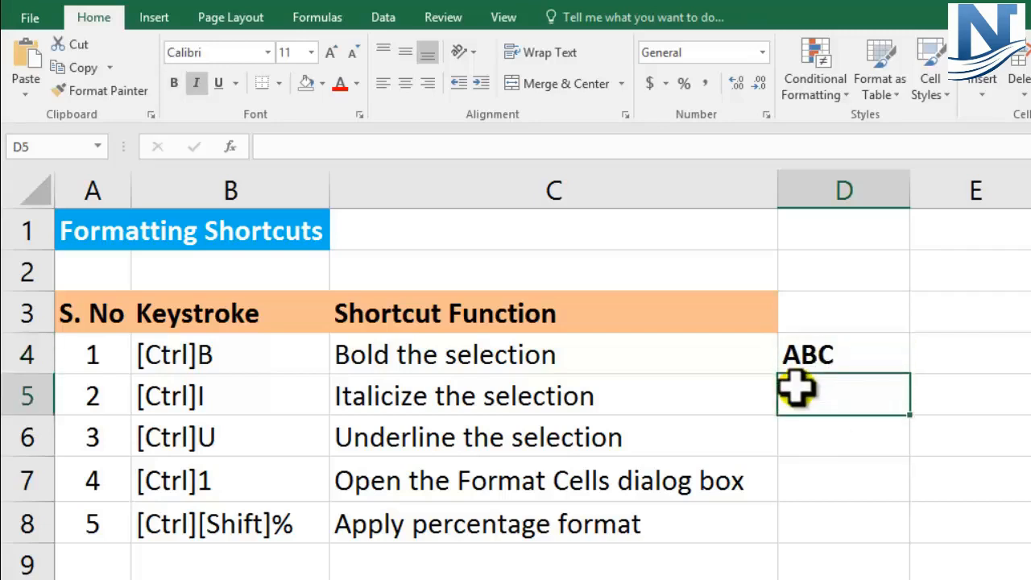
double_click(803, 393)
type("ab")
key("BackSpace")
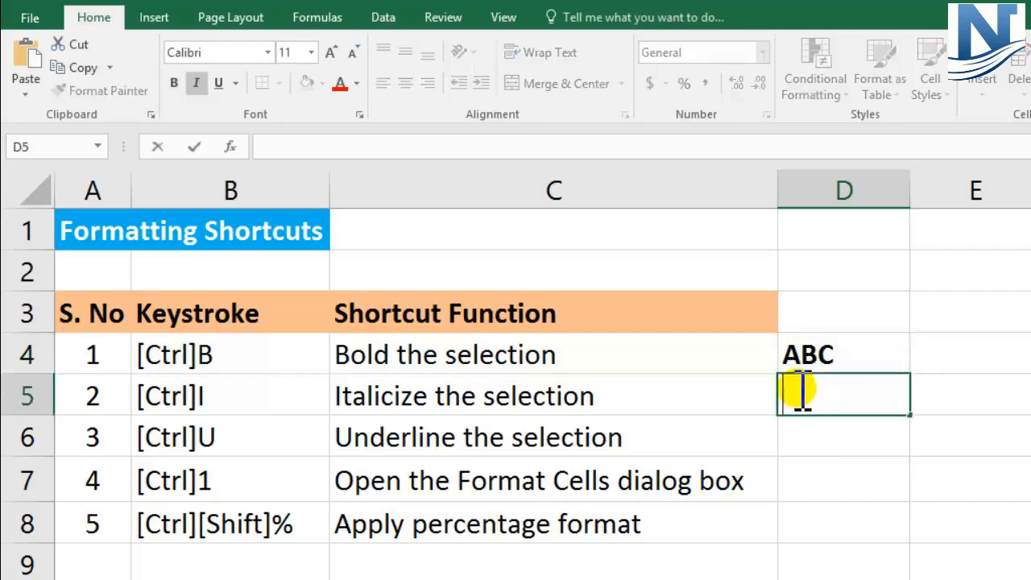
type("ABC")
key("Return")
Remove the italic formatting from ABC in cell D5 and reapply it
left_click(817, 383)
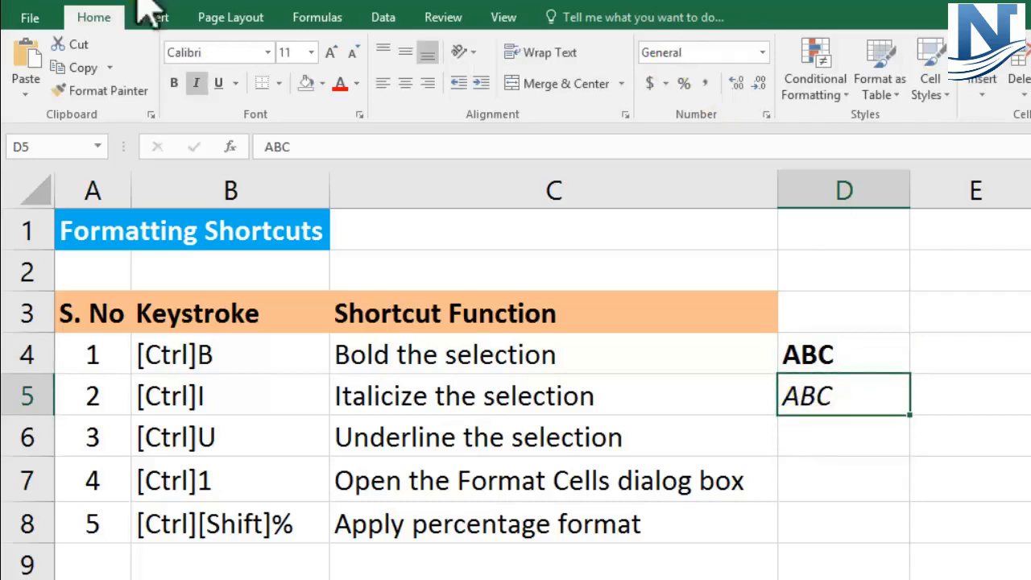
left_click(194, 84)
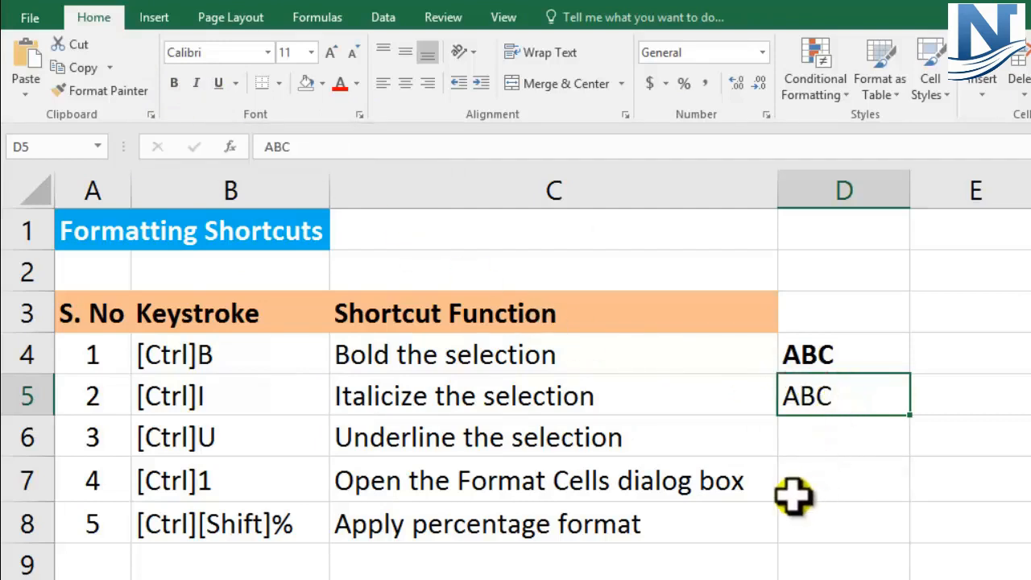
key("ctrl+i")
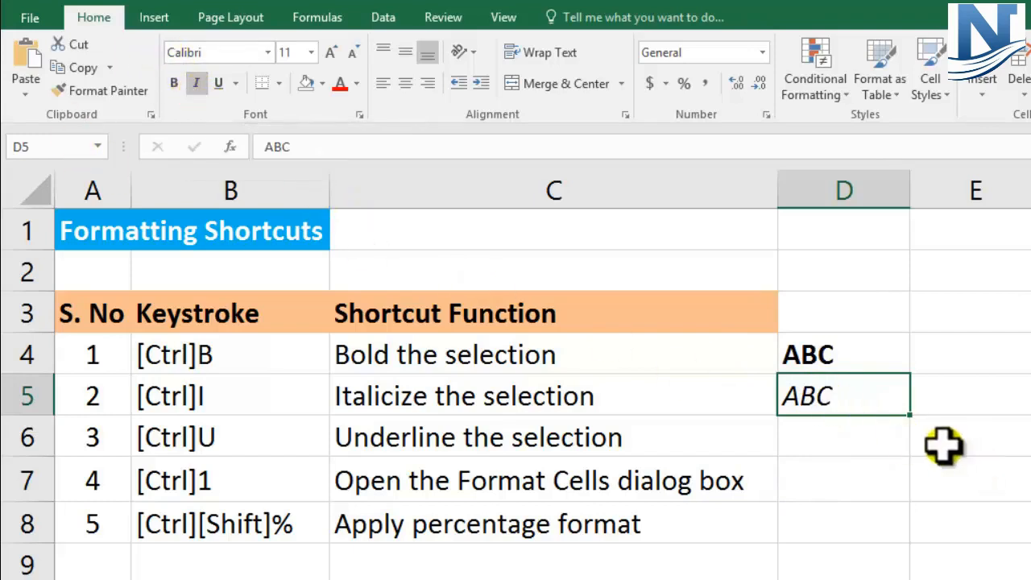
Remove the italics from ABC in cell D5 and enter underlined ABC in cell D6
key("ctrl+i")
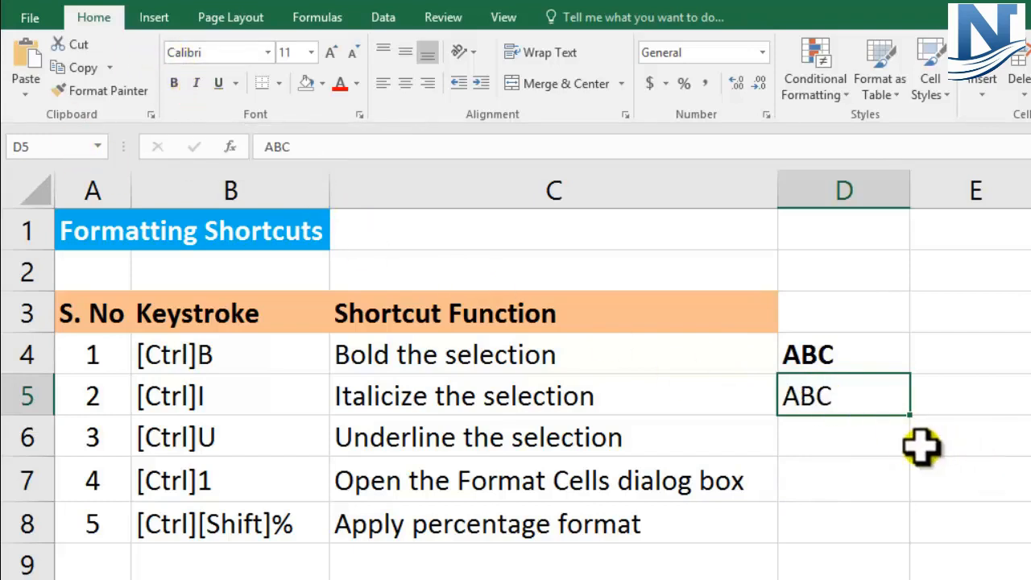
left_click(844, 449)
key("ctrl+u")
type("A\\")
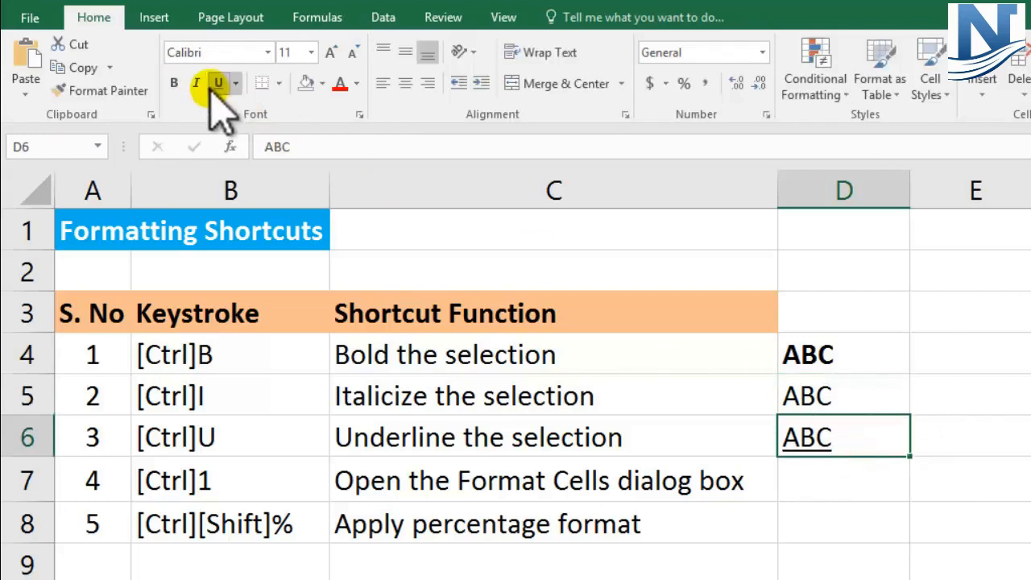
Remove the underline from ABC in cell D6, reapply it, and remove it again
left_click(220, 84)
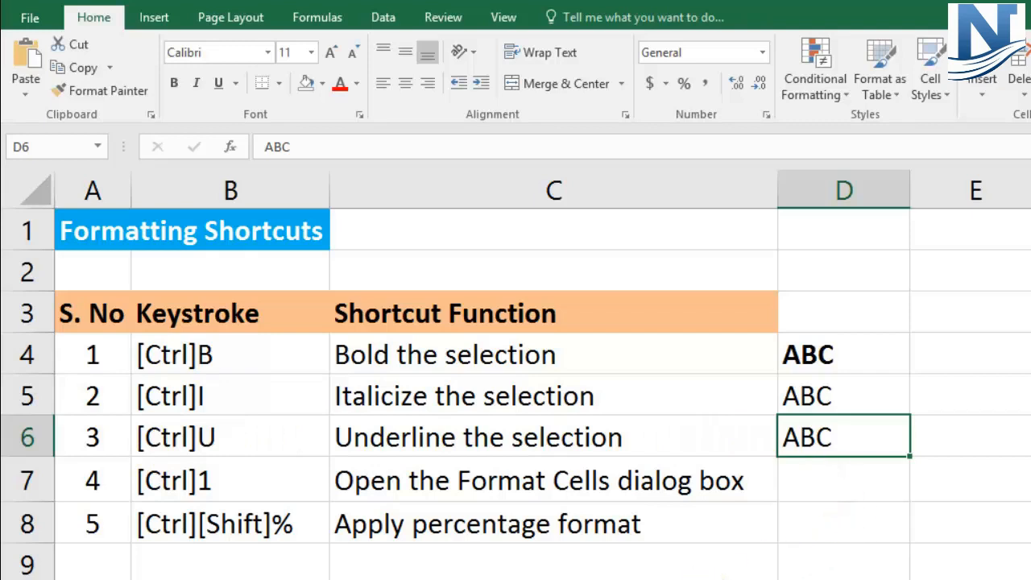
key("ctrl+u")
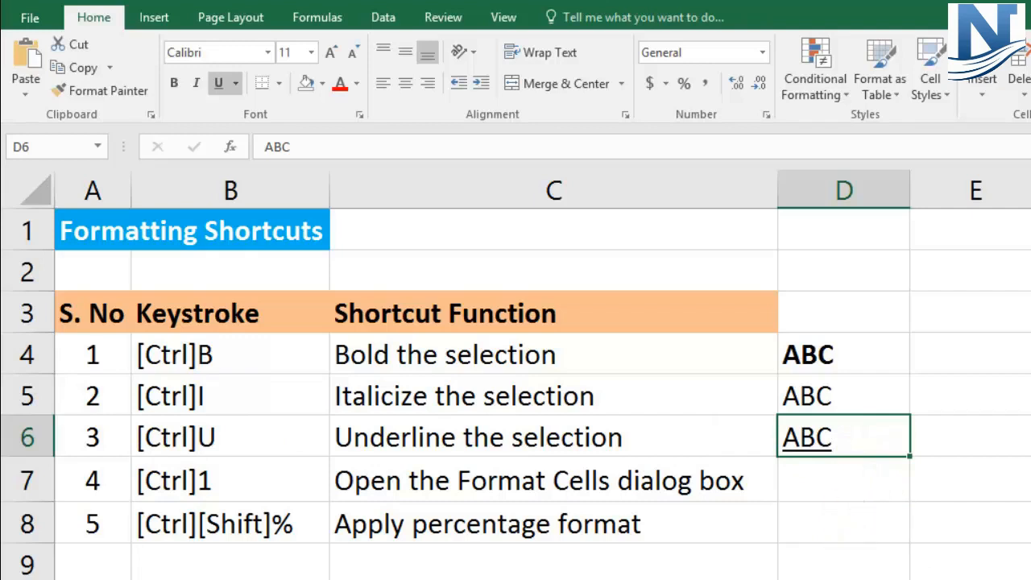
key("ctrl+u")
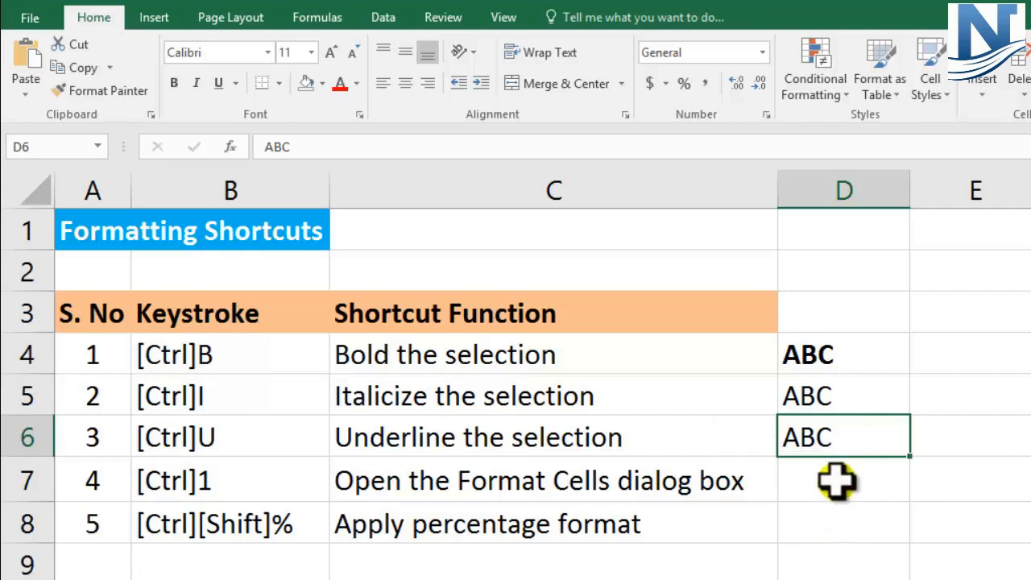
Enter ABC in cell D7 beside the "Open the Format Cells dialog box" shortcut
left_click(838, 481)
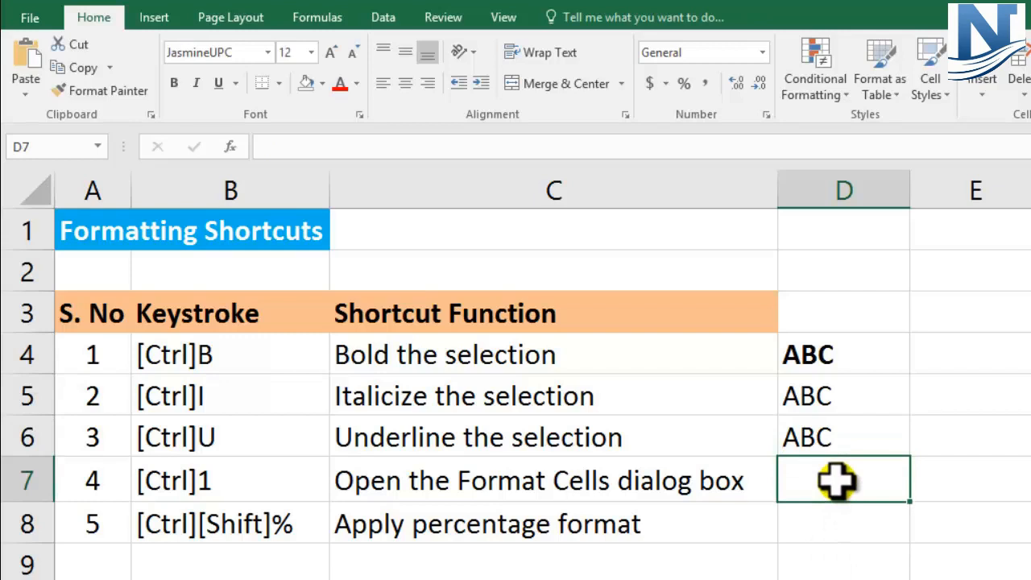
type("ABC")
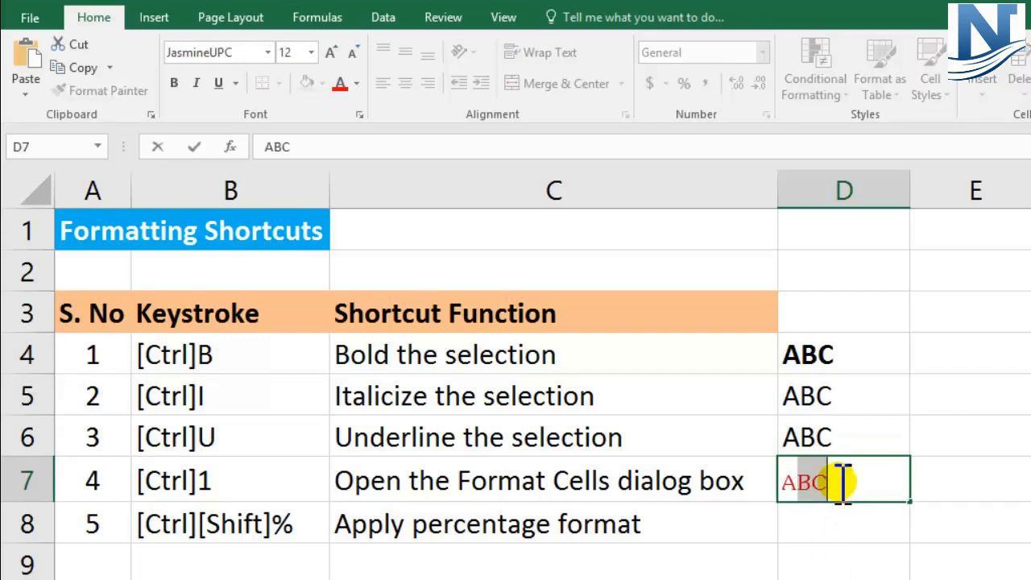
left_click(844, 568)
left_click(816, 479)
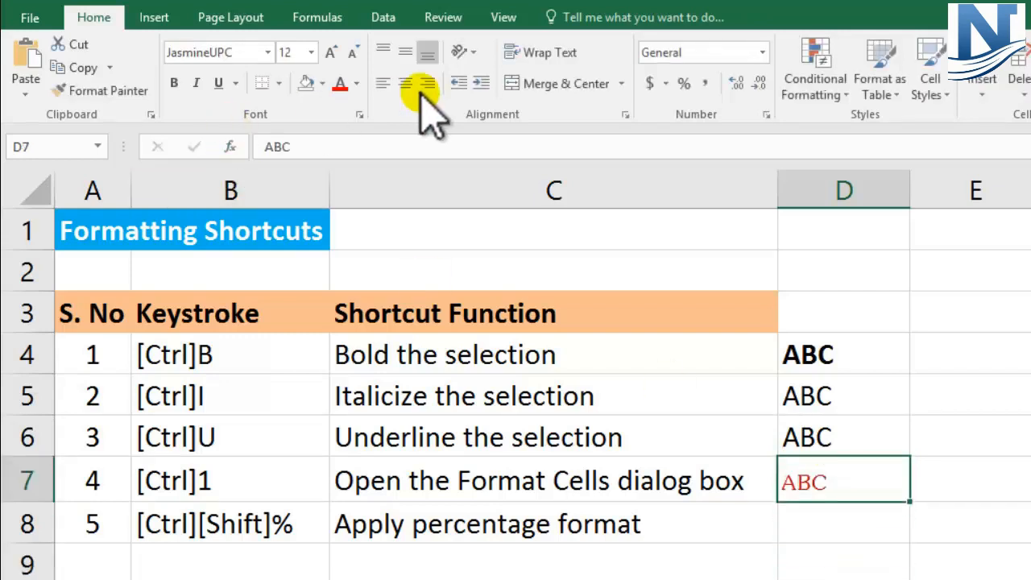
Change the font colour of ABC in cell D7 to black
left_click(357, 83)
left_click(357, 149)
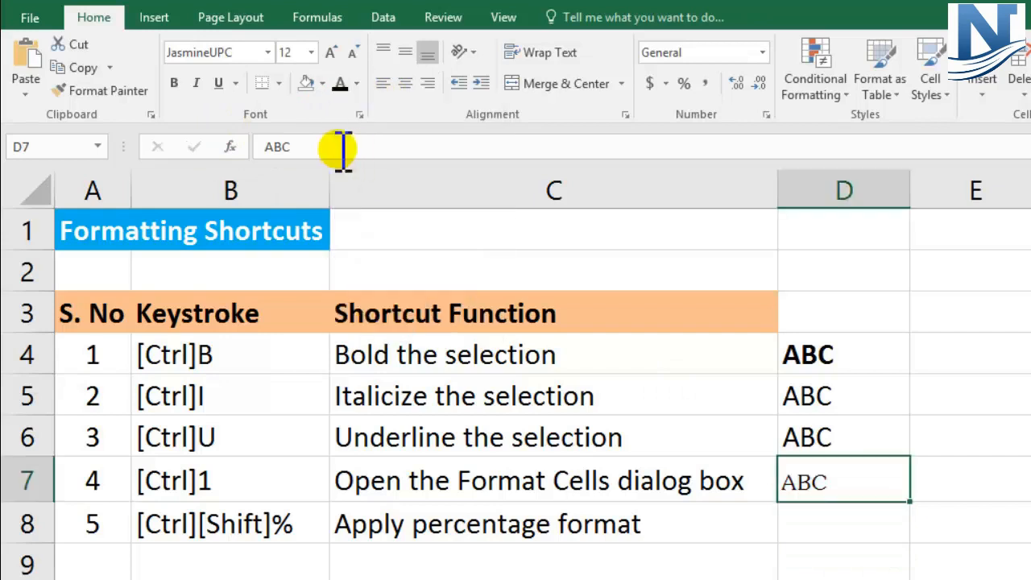
left_click(268, 53)
left_click(810, 409)
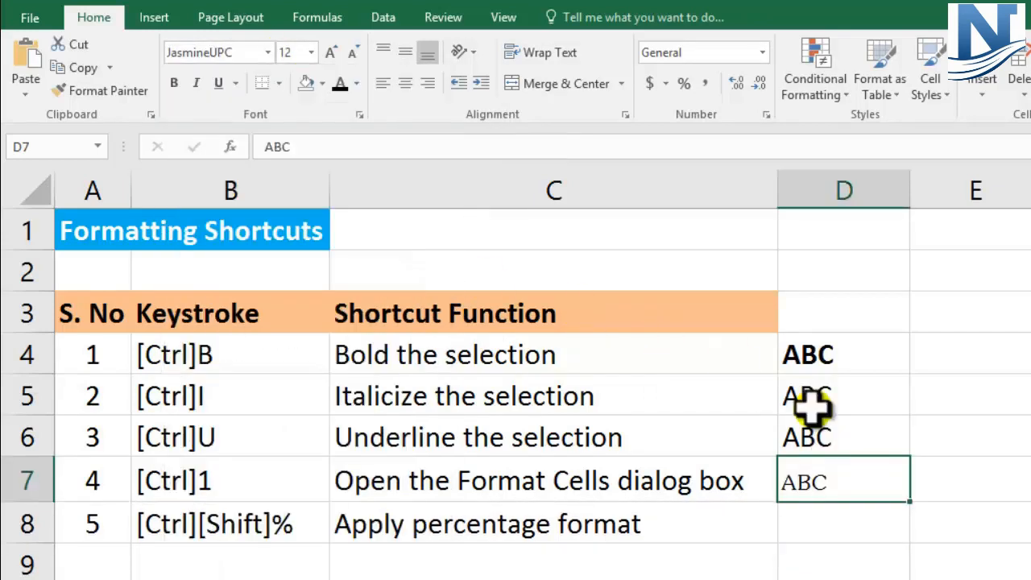
Copy the formatting of cell D6 onto cell D7 with Format Painter
left_click(830, 432)
left_click(58, 91)
left_click(820, 483)
left_click(1013, 481)
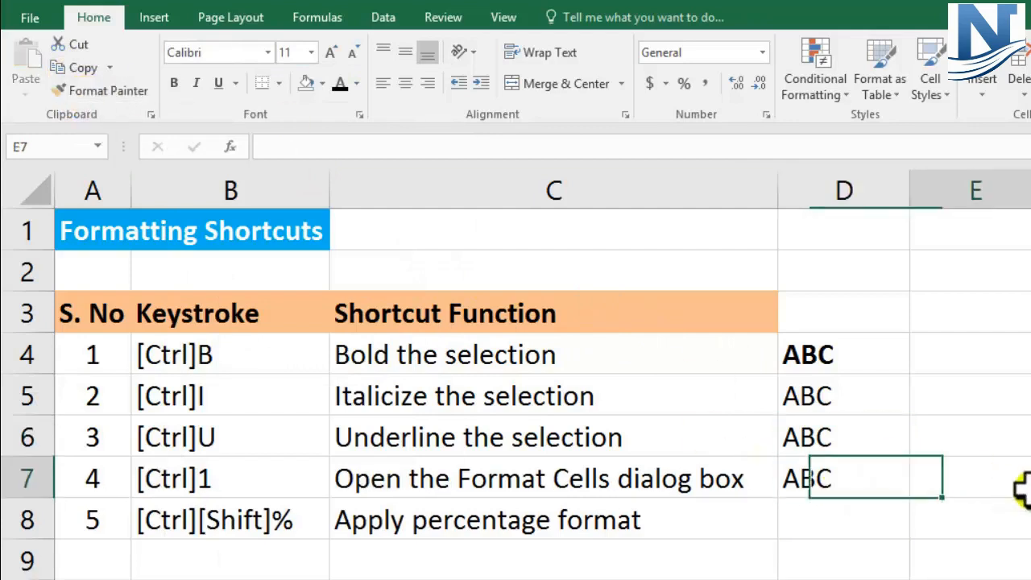
Open Format Cells for cell D7 and look through its number, alignment, font, fill and protection settings
left_click(830, 477)
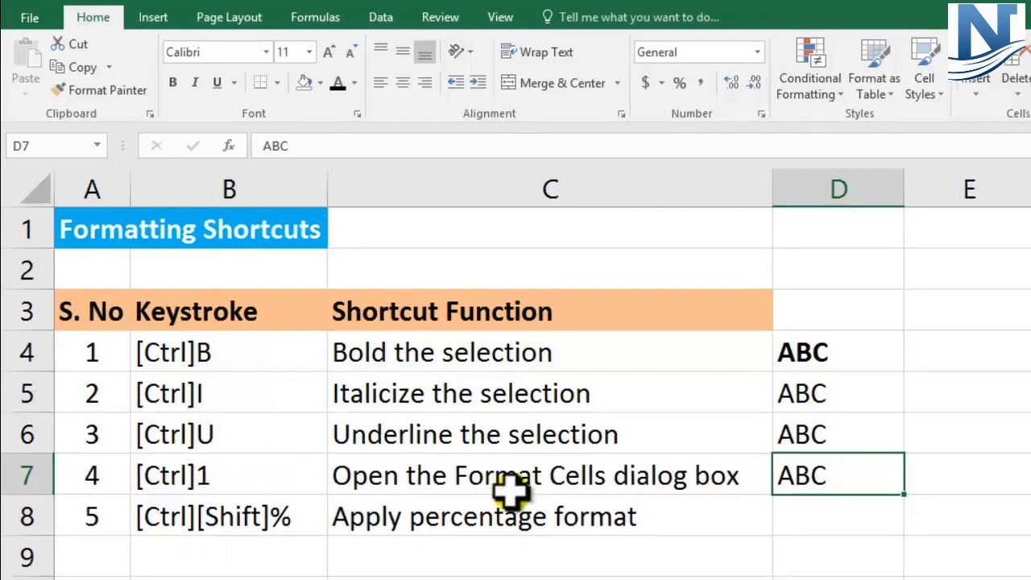
key("ctrl+1")
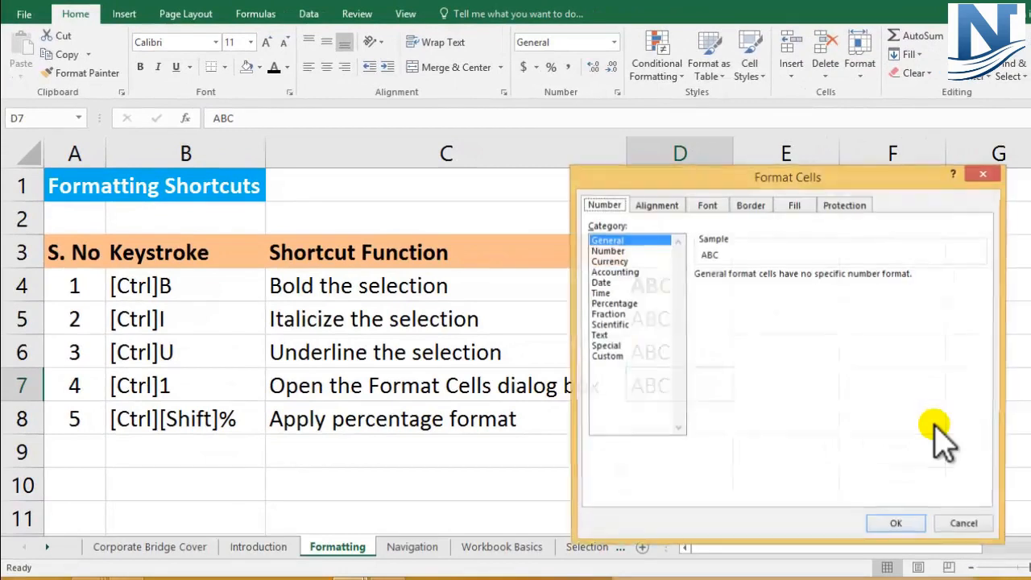
left_click_drag(732, 172, 534, 145)
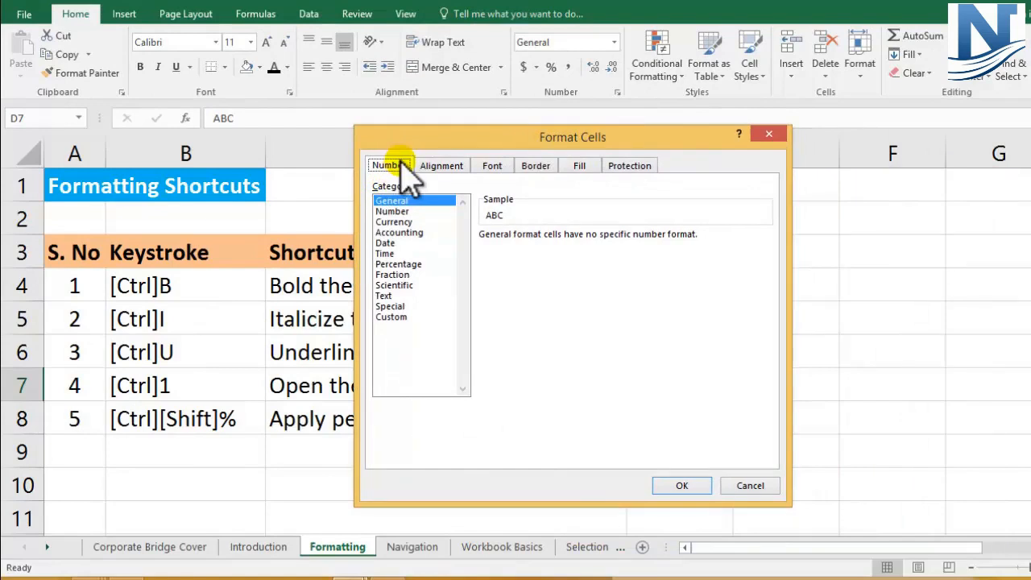
left_click(439, 166)
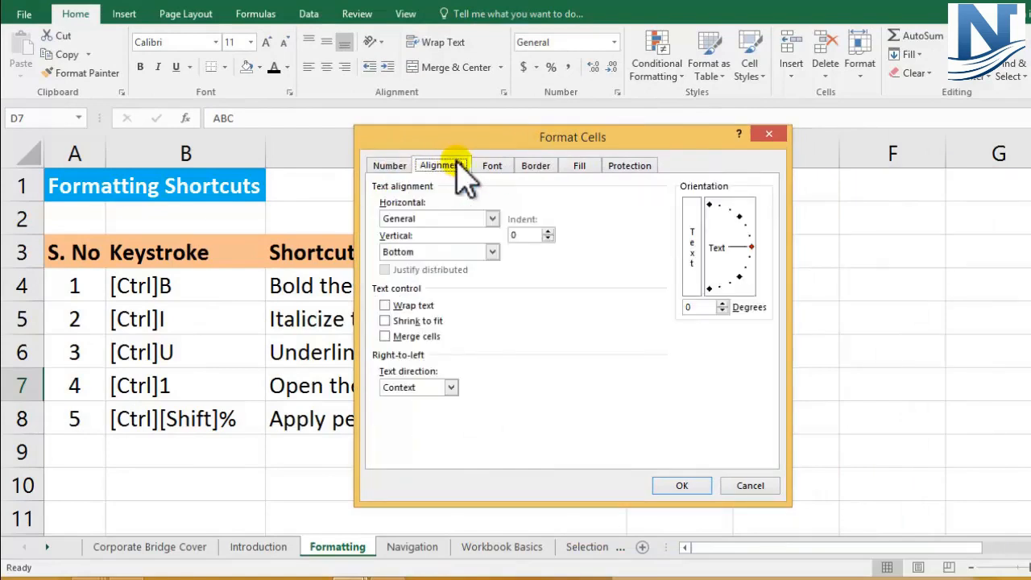
left_click(490, 167)
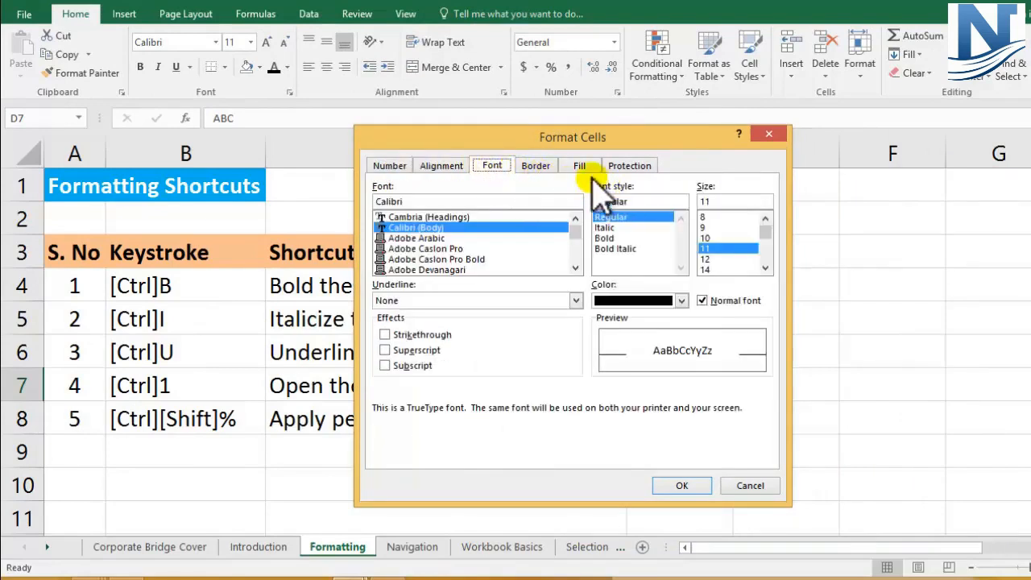
left_click(582, 167)
left_click(624, 168)
left_click(401, 166)
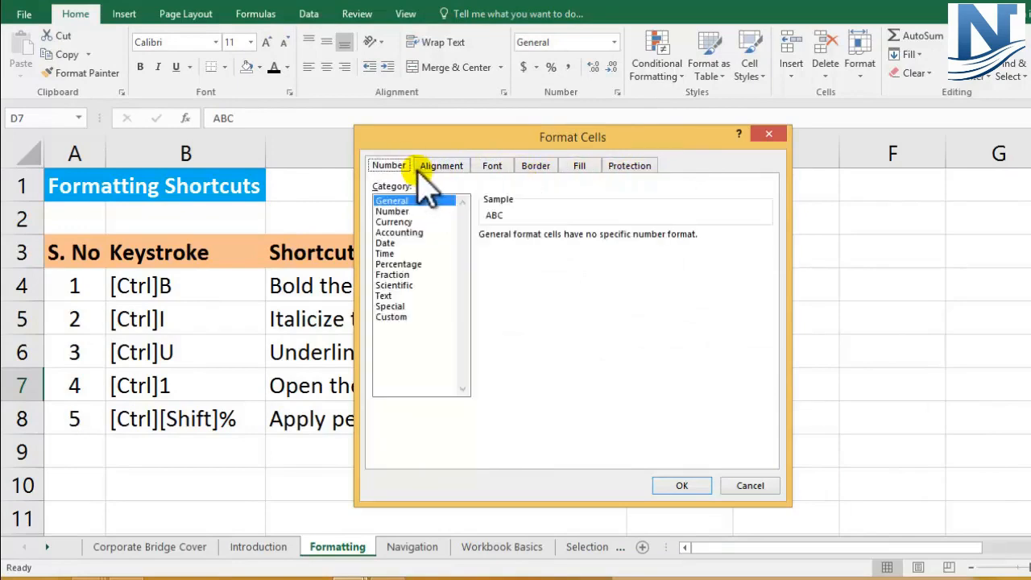
left_click(443, 167)
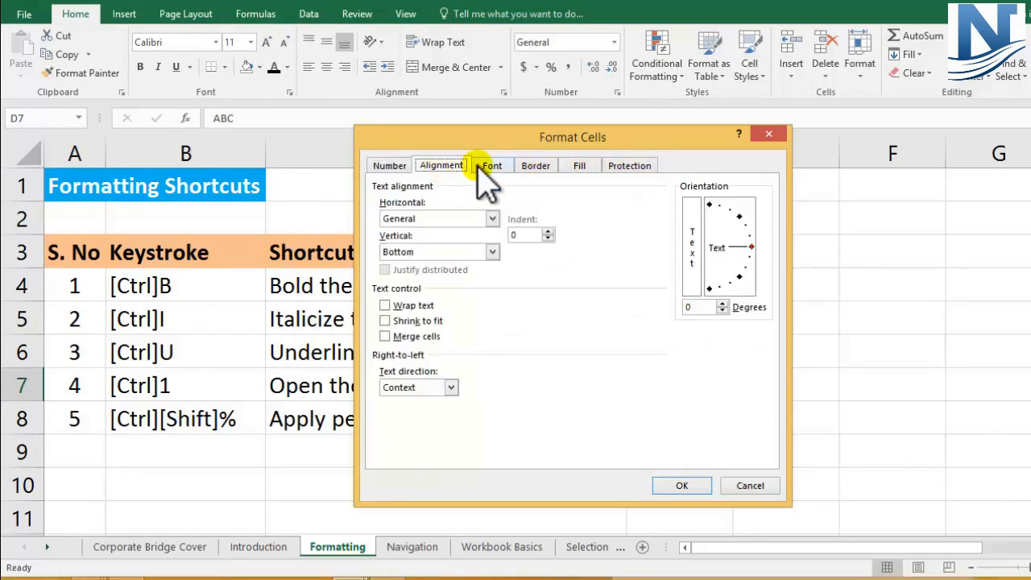
Set the font of cell D7 to Meiryo, size 16, in blue
left_click(491, 168)
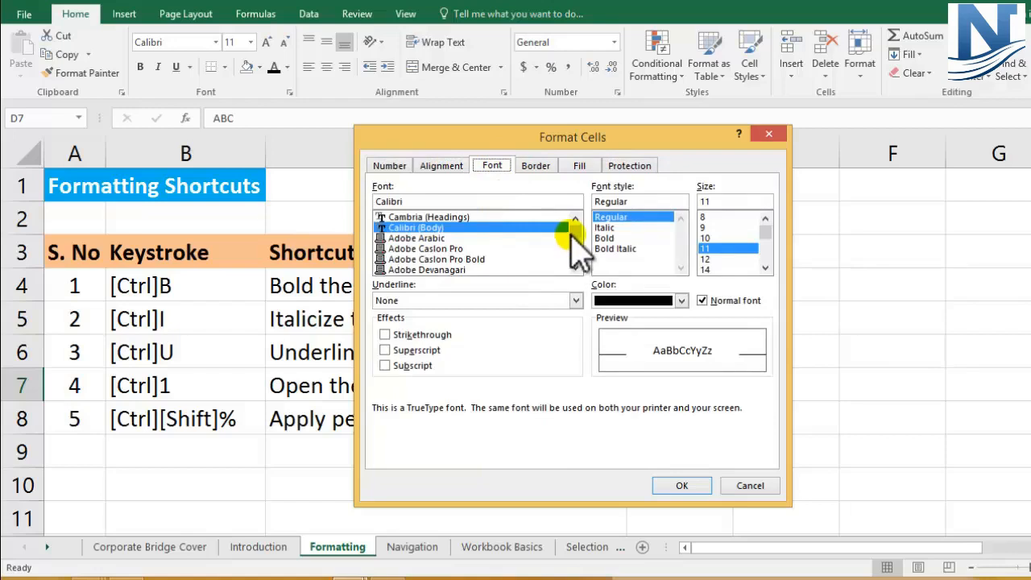
scroll(571, 235, "down", 20)
left_click(402, 228)
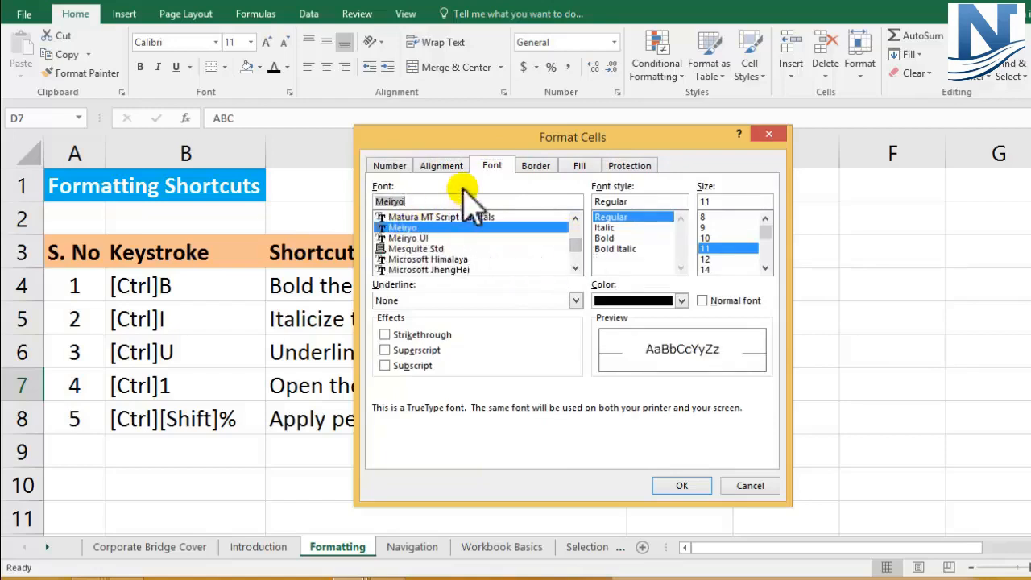
left_click_drag(459, 142, 368, 177)
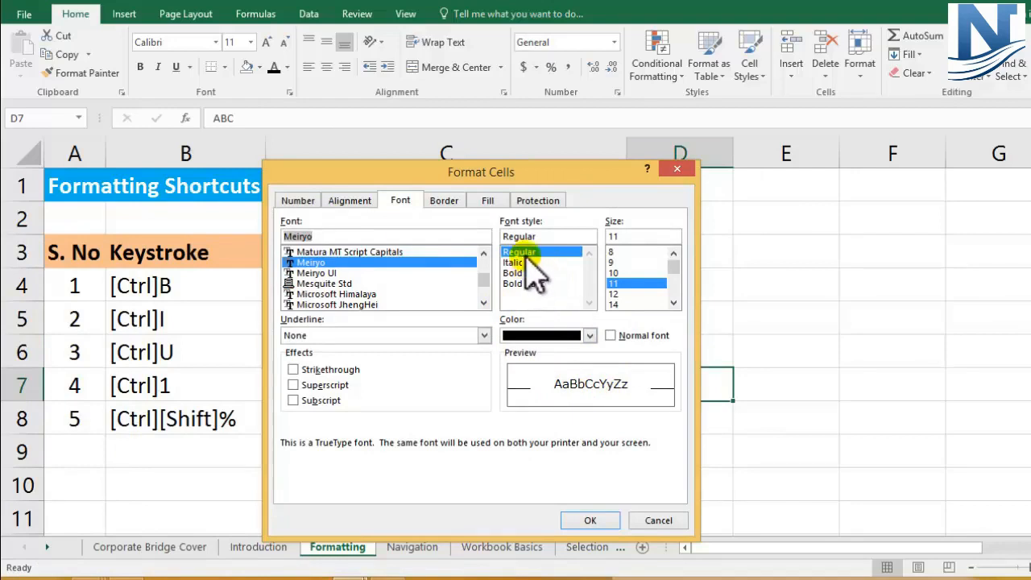
left_click_drag(676, 265, 681, 288)
left_click(615, 252)
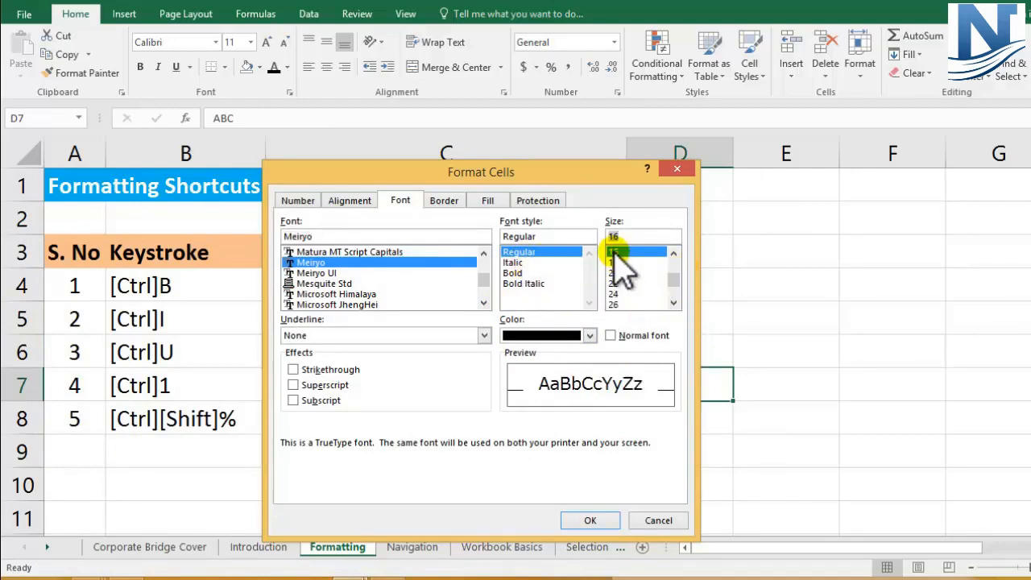
left_click(590, 335)
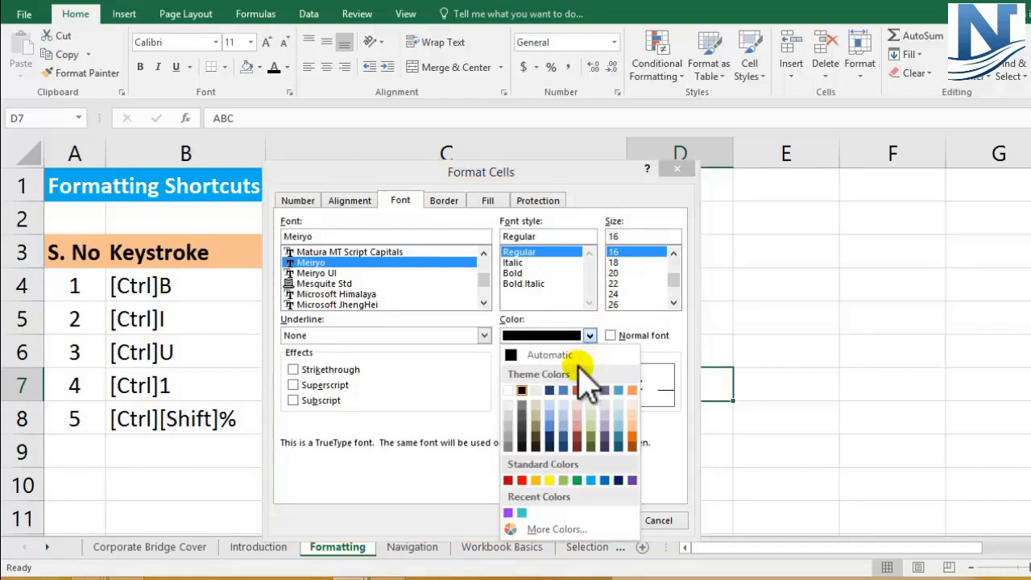
left_click(604, 480)
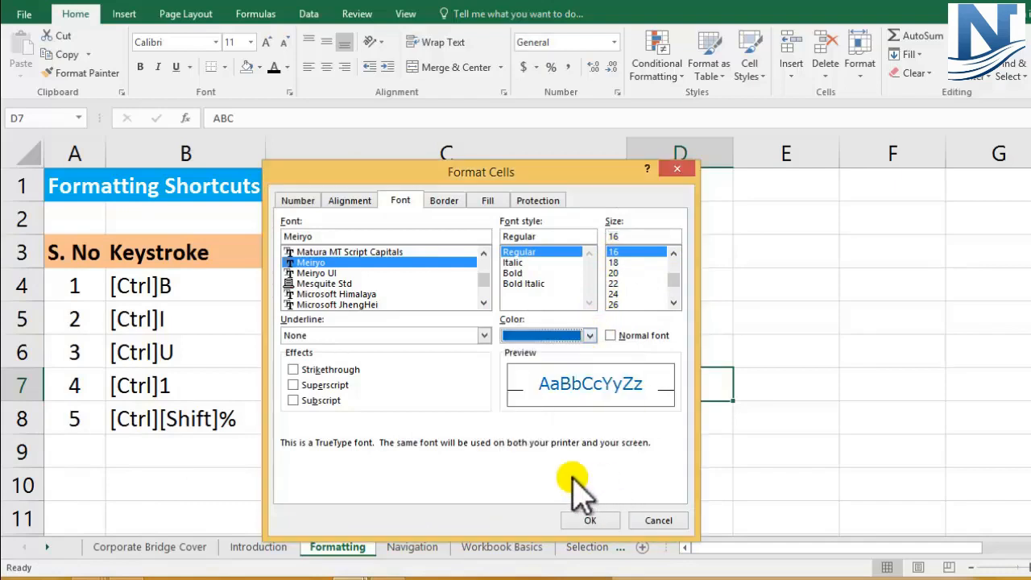
Choose a border line style and a light blue background for cell D7, and apply the cell formatting
left_click(445, 206)
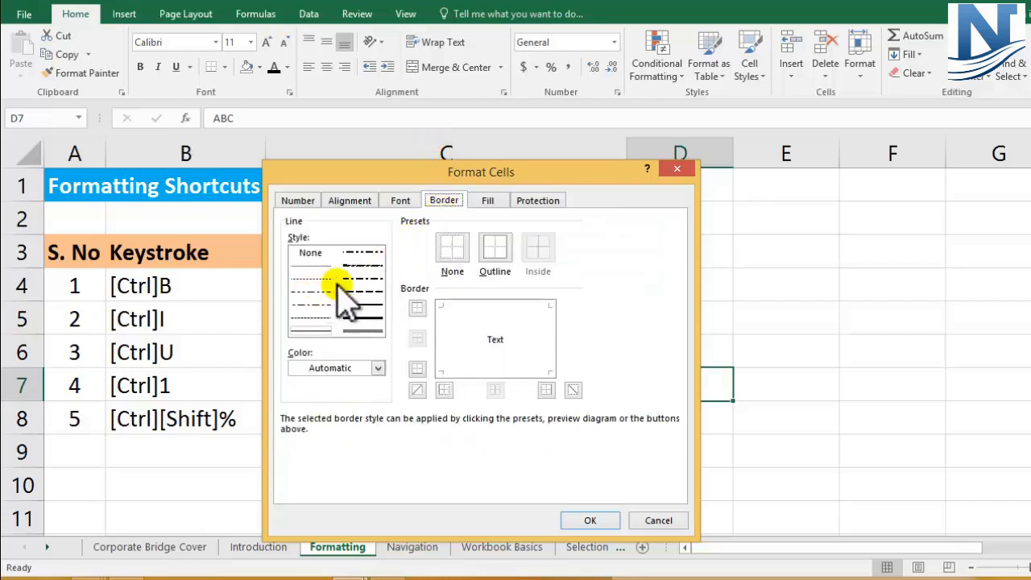
left_click(360, 307)
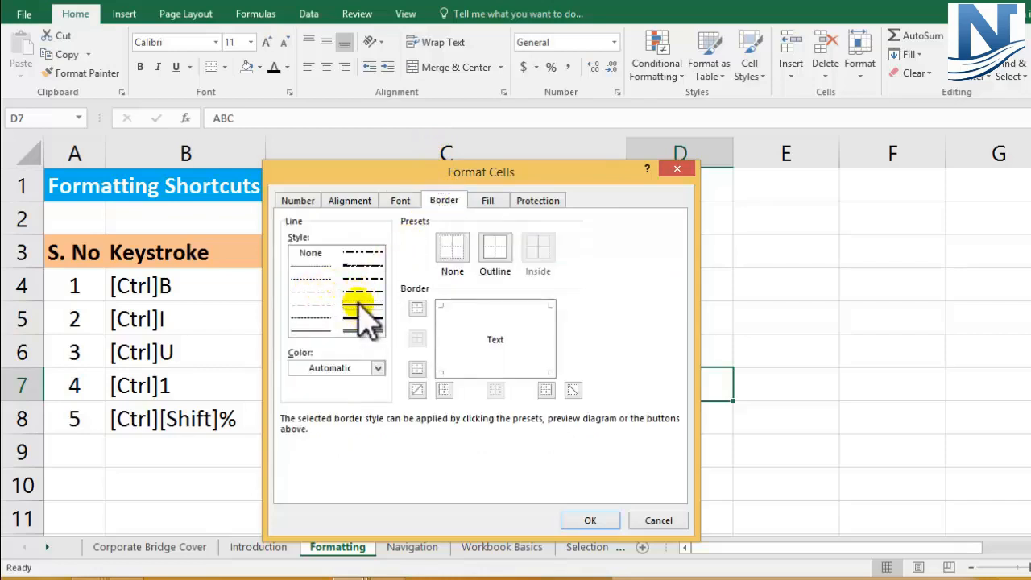
left_click(487, 201)
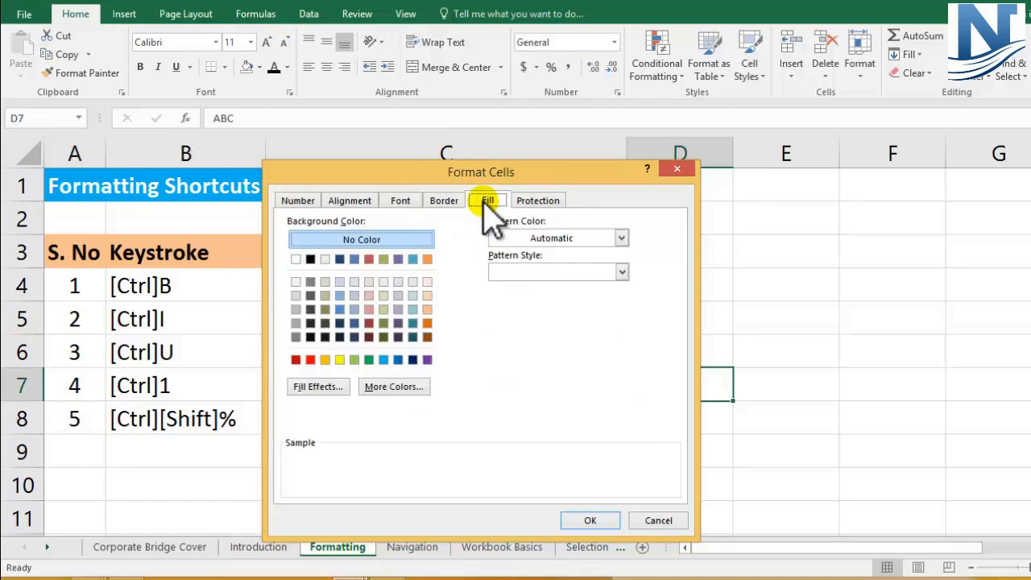
left_click(412, 282)
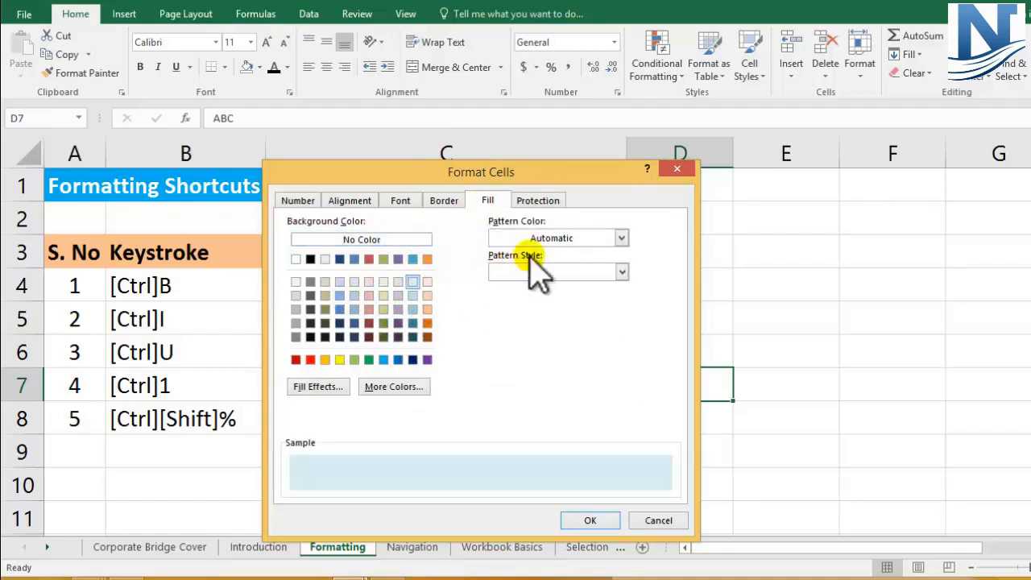
left_click(590, 520)
left_click(855, 408)
left_click(717, 400)
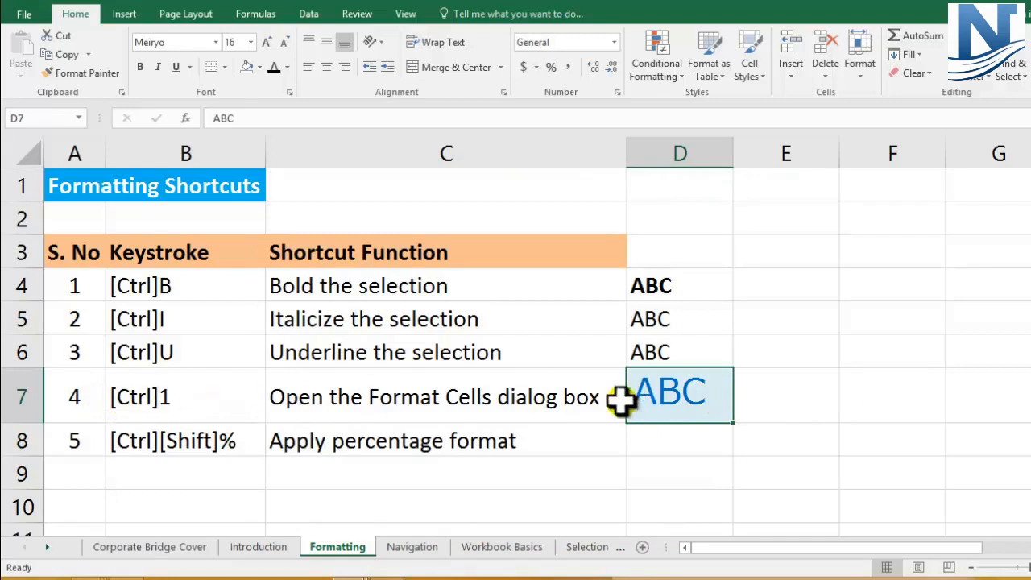
Set the number format of cell D8 to General and enter 0.26 in it
left_click(306, 439)
left_click(673, 437)
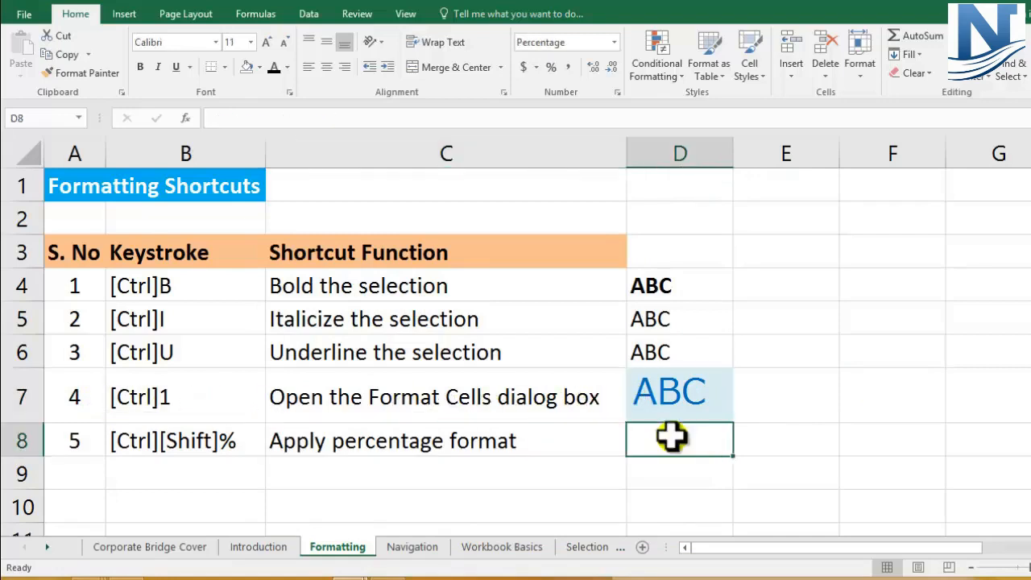
left_click(614, 42)
left_click(574, 74)
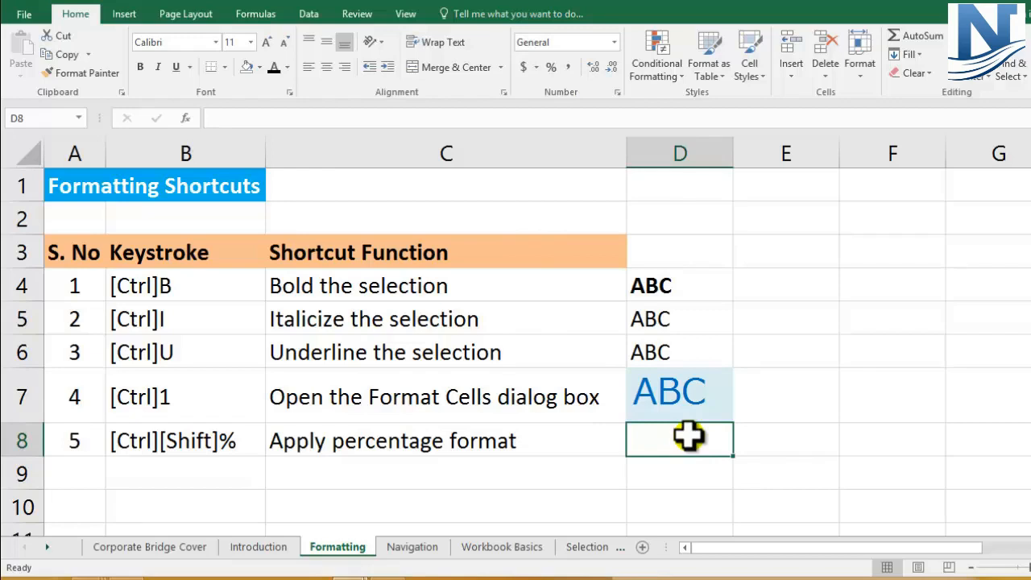
type("02")
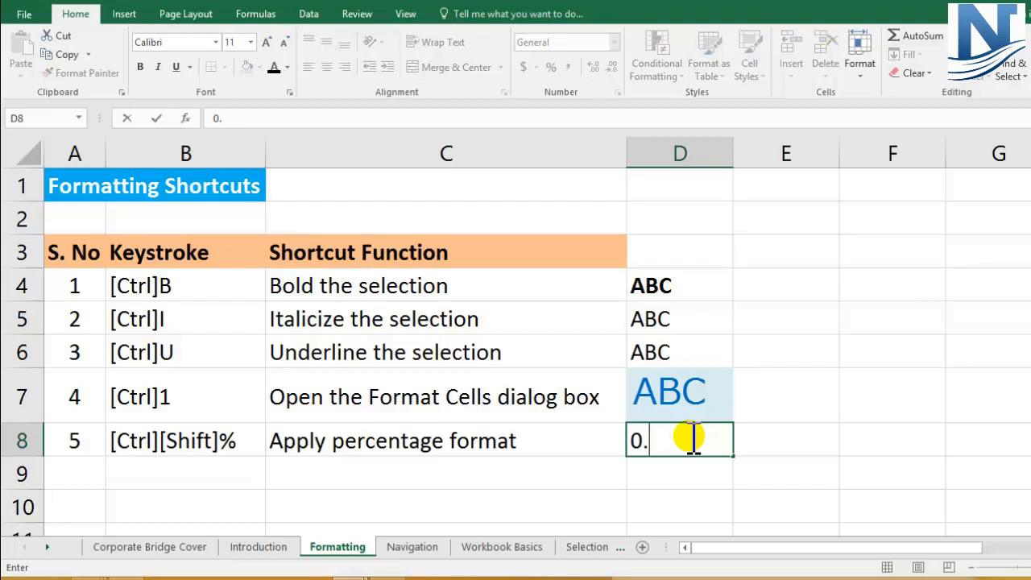
left_click(704, 473)
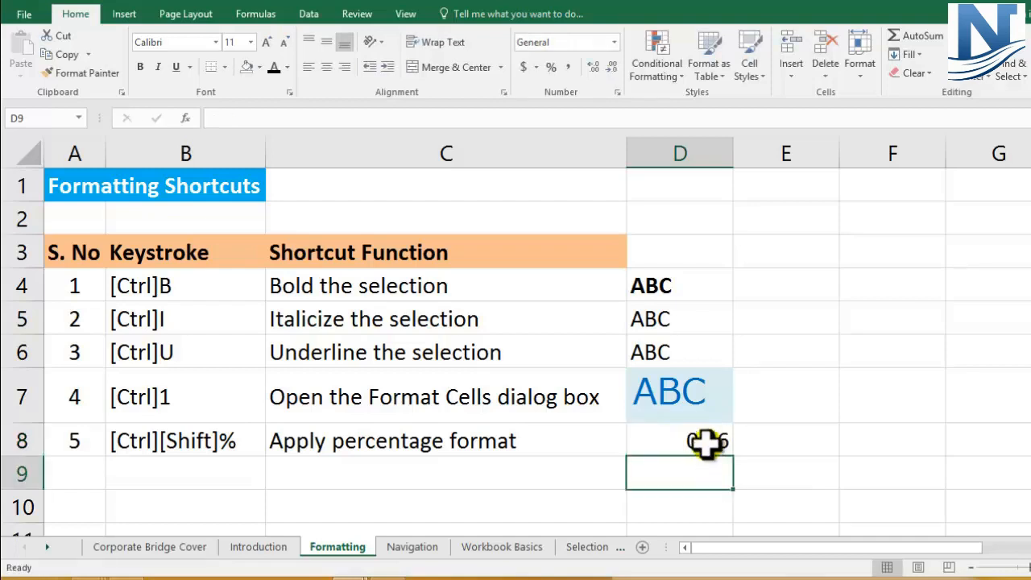
Apply the percentage format to the value in cell D8 using the shortcut listed in cell B8
left_click(703, 442)
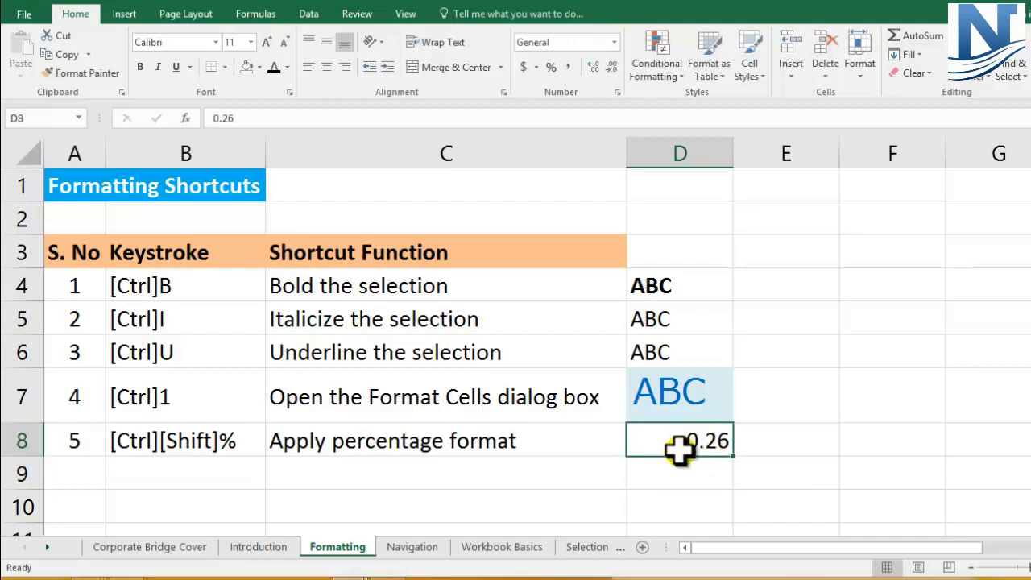
left_click(149, 447)
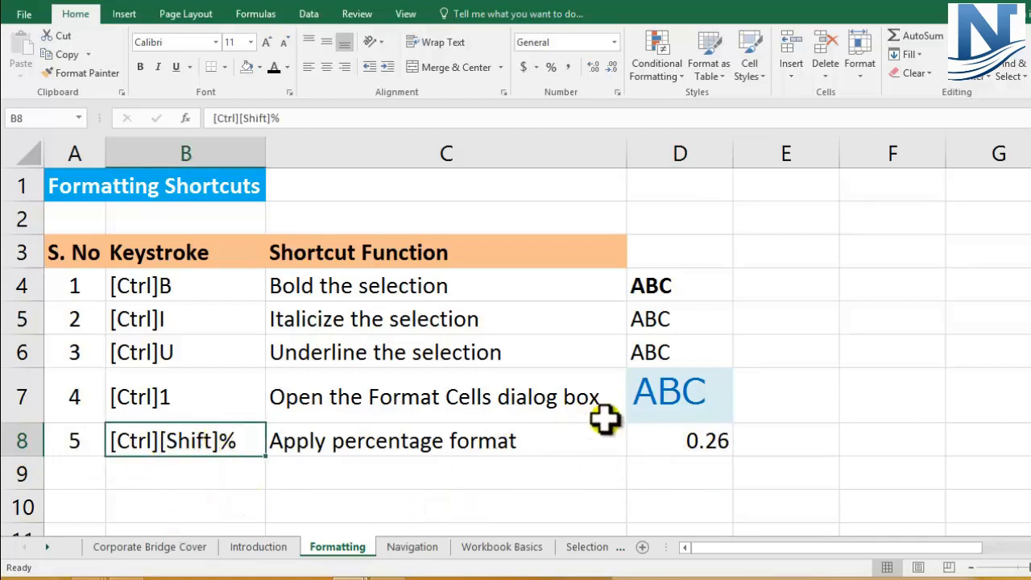
left_click(681, 442)
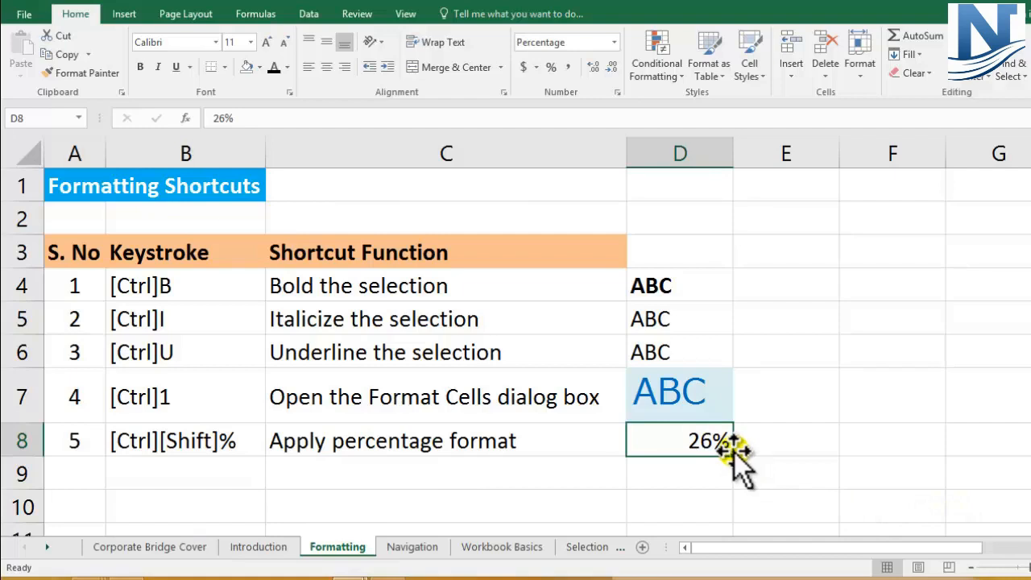
Select the shortcut list with its sample entries, range B4:D8, to review it
left_click(153, 443)
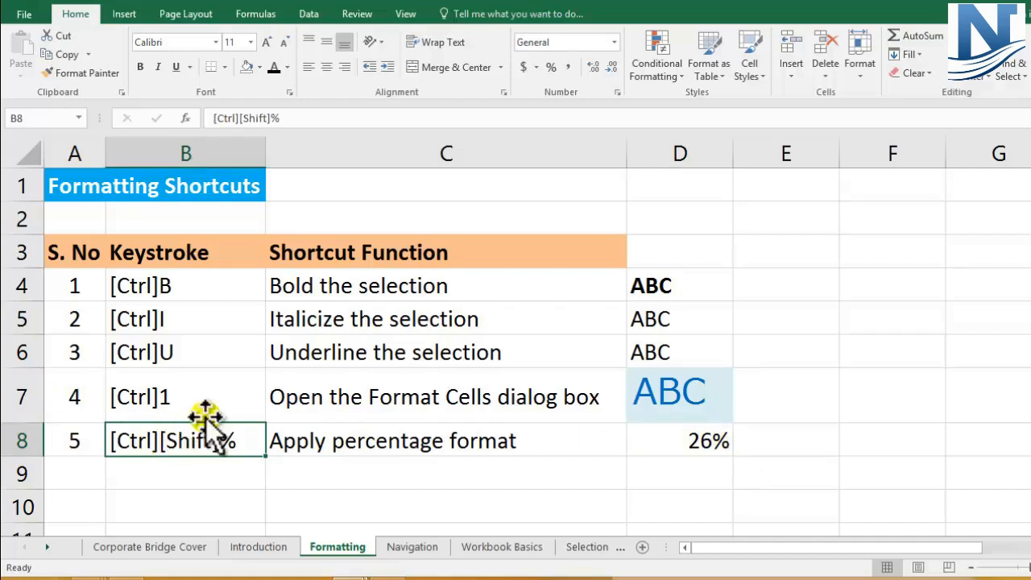
left_click_drag(143, 282, 668, 451)
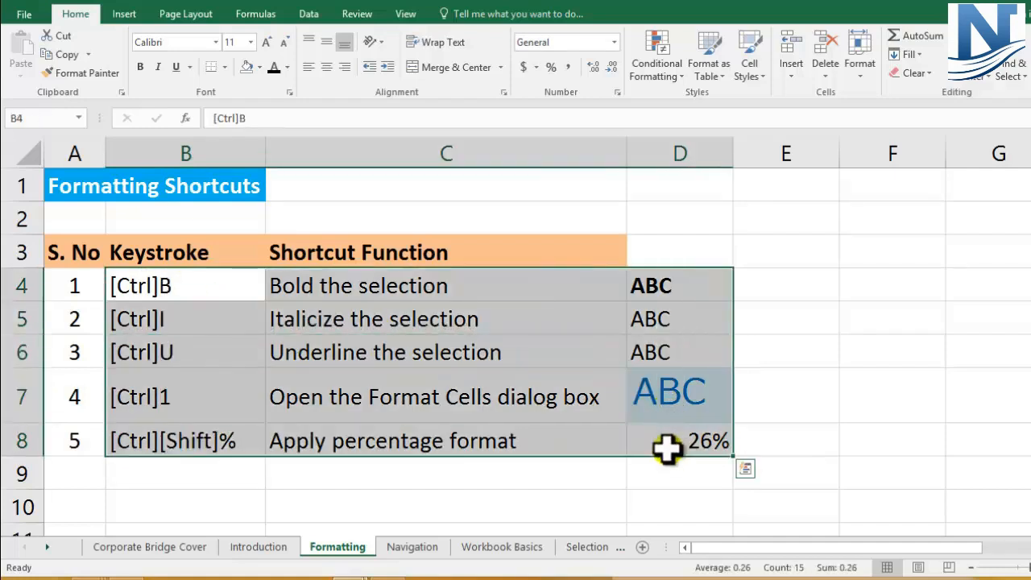